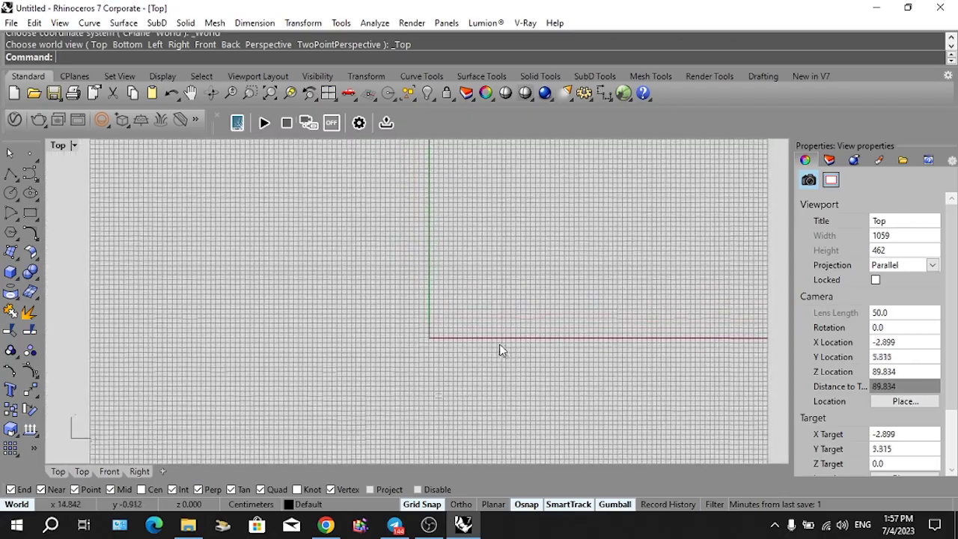
Bring the reference image photo_2023-07-04_13-50-16 from folder 18 into the Top view and place it beside the grid.
{"action": "left_click", "coordinate": [189, 526]}
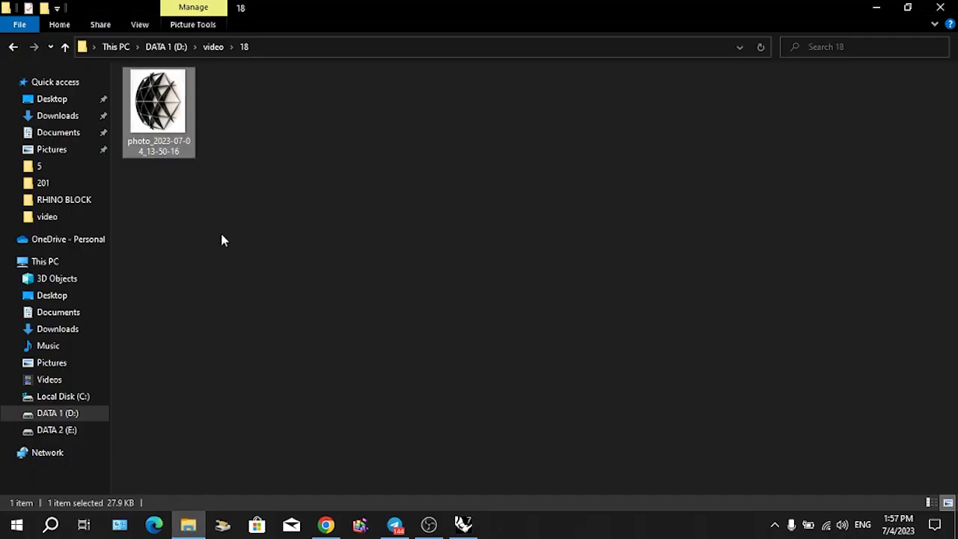
{"action": "left_click_drag", "start_coordinate": [178, 119], "coordinate": [397, 295]}
{"action": "left_click", "coordinate": [447, 305]}
{"action": "left_click", "coordinate": [446, 261]}
{"action": "left_click", "coordinate": [321, 406]}
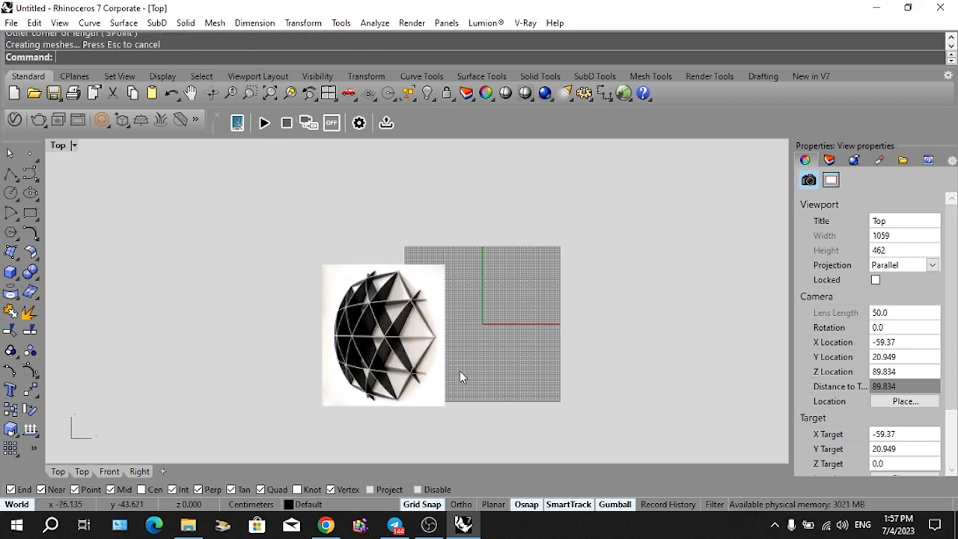
Draw a circle with a 60 cm radius beside the reference image.
{"action": "scroll", "coordinate": [457, 345], "scroll_direction": "up", "scroll_amount": 3}
{"action": "key", "text": "Right"}
{"action": "key", "text": "Right"}
{"action": "type", "text": "c"}
{"action": "key", "text": "Return"}
{"action": "left_click", "coordinate": [564, 298]}
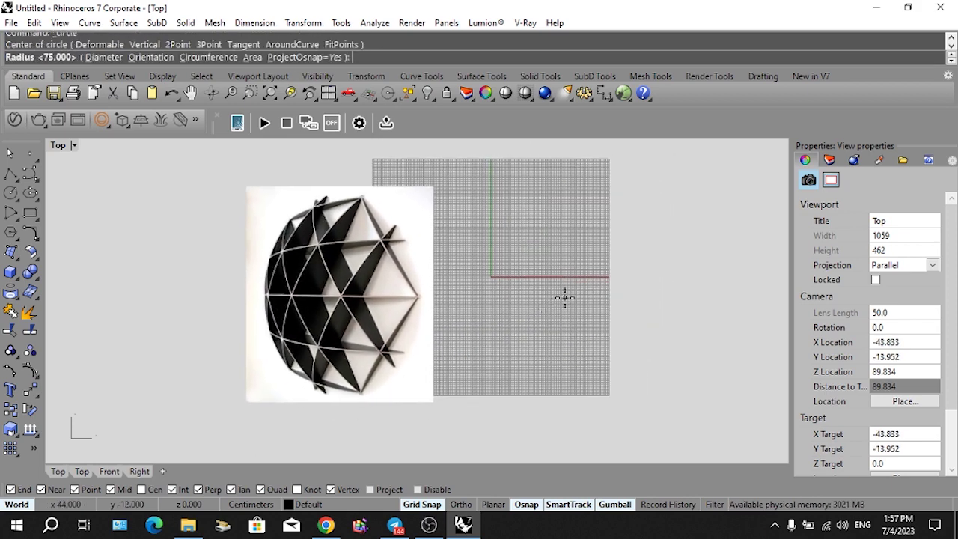
{"action": "type", "text": "6"}
{"action": "key", "text": "Return"}
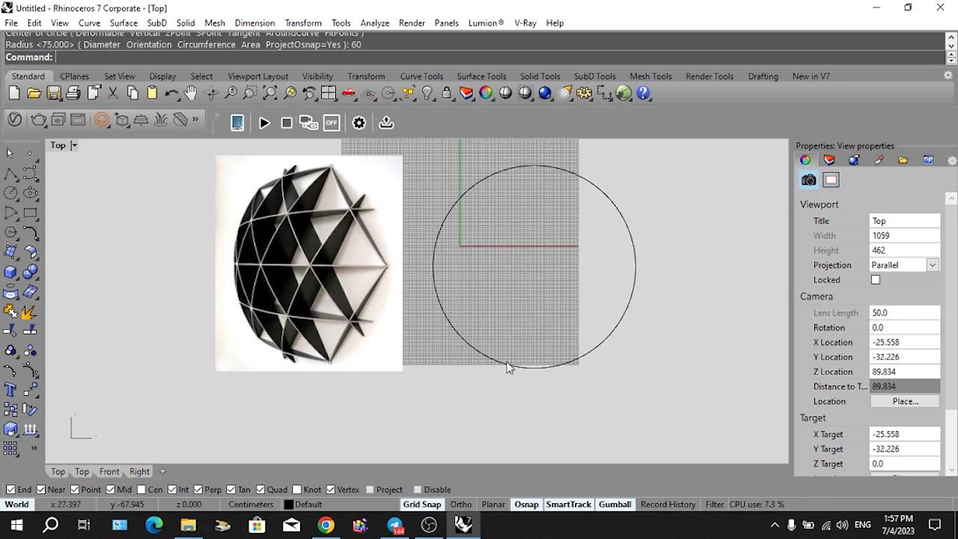
Create a sphere centred on the circle's centre, with about three times the circle's radius.
{"action": "left_click", "coordinate": [509, 368]}
{"action": "left_click", "coordinate": [555, 410]}
{"action": "right_click_drag", "start_coordinate": [554, 404], "coordinate": [550, 402]}
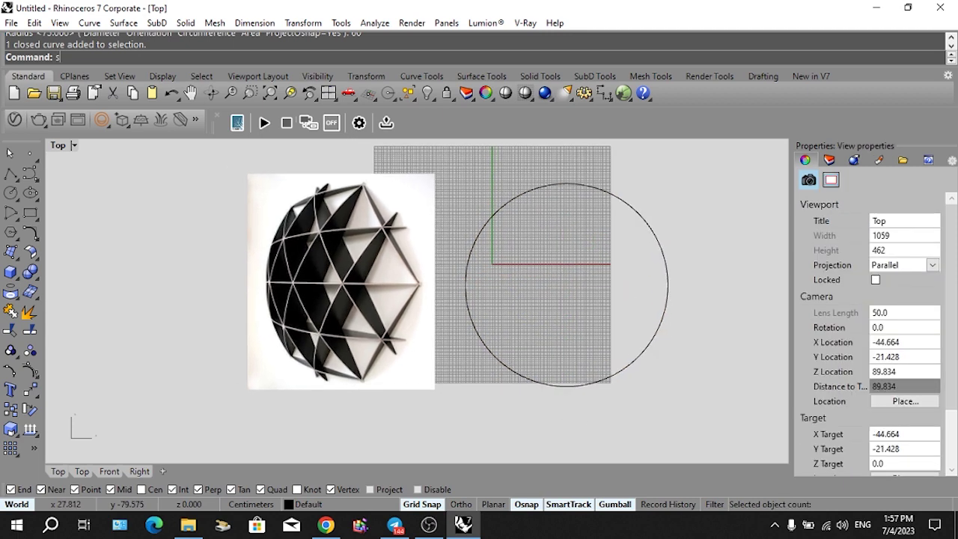
{"action": "type", "text": "sp"}
{"action": "key", "text": "Return"}
{"action": "type", "text": "c"}
{"action": "key", "text": "Return"}
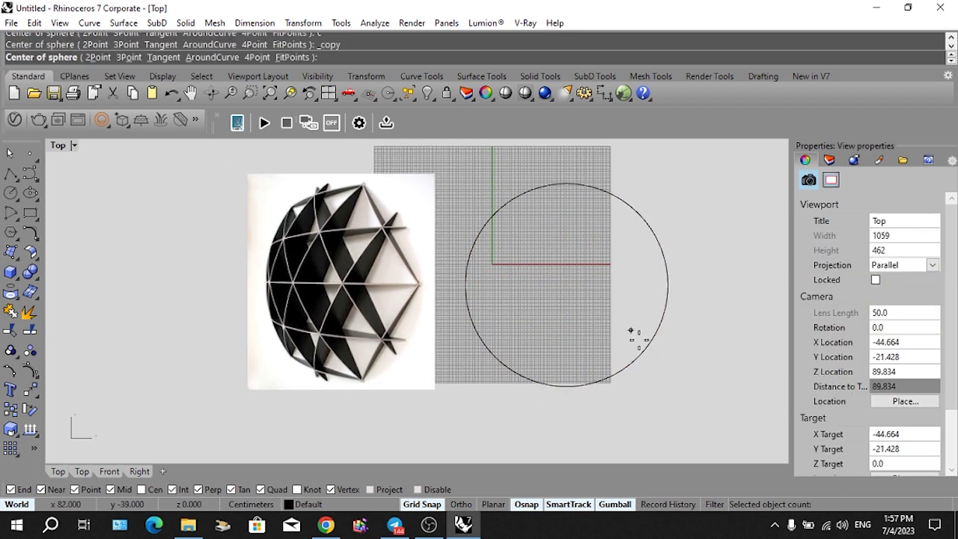
{"action": "left_click", "coordinate": [640, 334]}
{"action": "scroll", "coordinate": [569, 336], "scroll_direction": "down", "scroll_amount": 5}
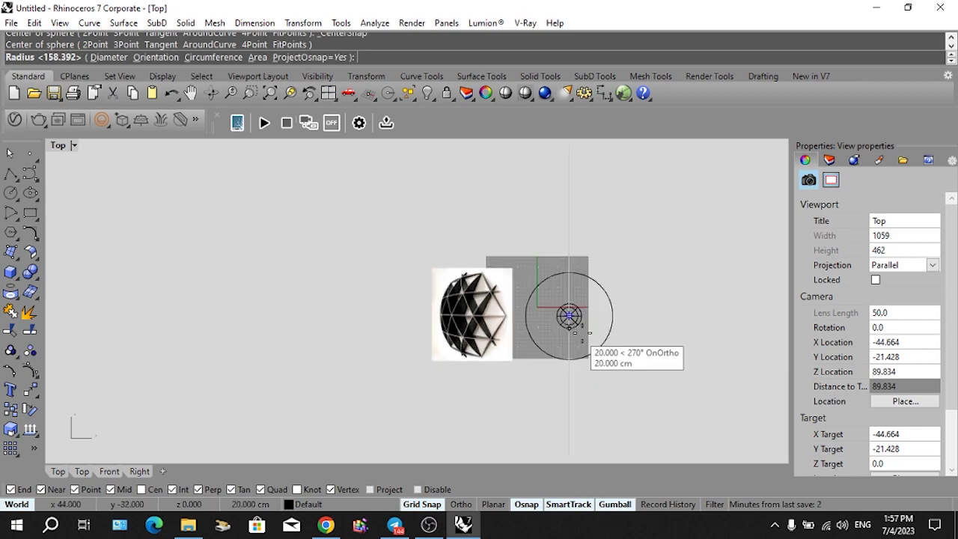
{"action": "key", "text": "Escape"}
{"action": "scroll", "coordinate": [592, 337], "scroll_direction": "up", "scroll_amount": 3}
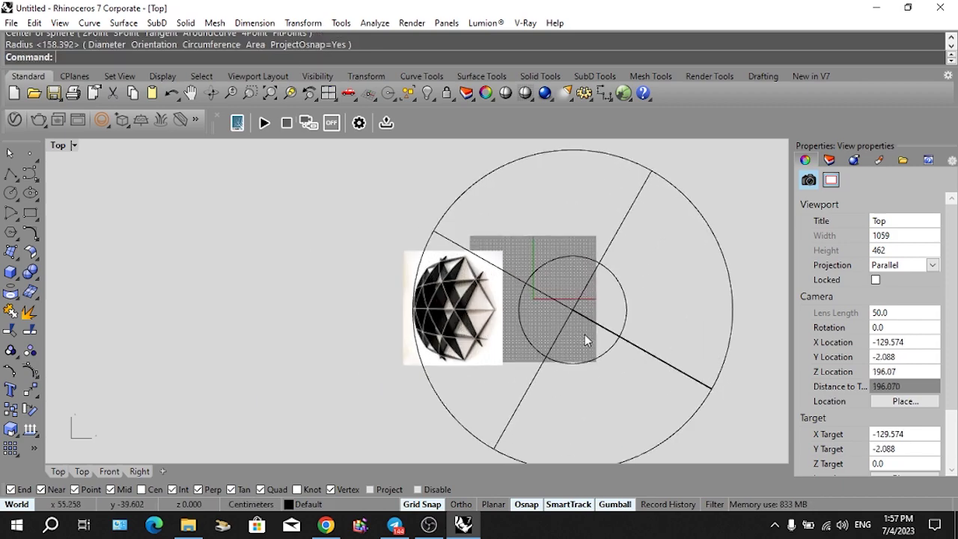
Select the small circle and switch to the Perspective view.
{"action": "left_click", "coordinate": [606, 348]}
{"action": "right_click_drag", "start_coordinate": [605, 349], "coordinate": [577, 332]}
{"action": "type", "text": "p"}
{"action": "key", "text": "Return"}
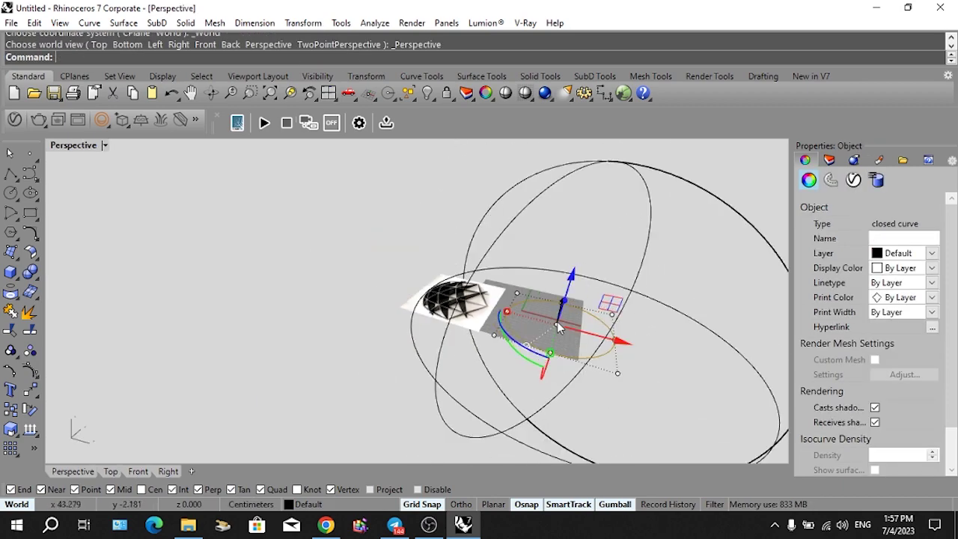
Try to rotate the sphere slightly with the gumball, and undo the rotation.
{"action": "key", "text": "ctrl+alt+s"}
{"action": "left_click", "coordinate": [565, 331]}
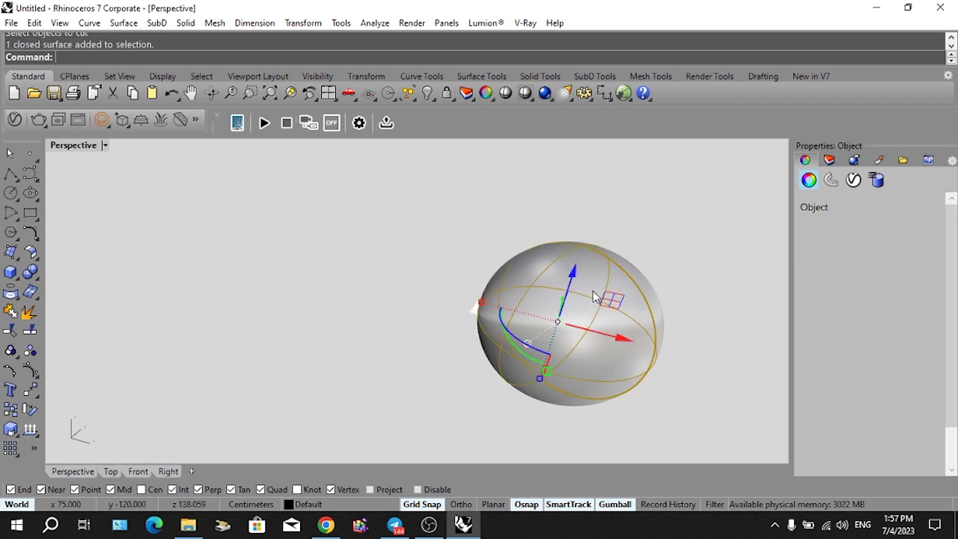
{"action": "left_click", "coordinate": [590, 254]}
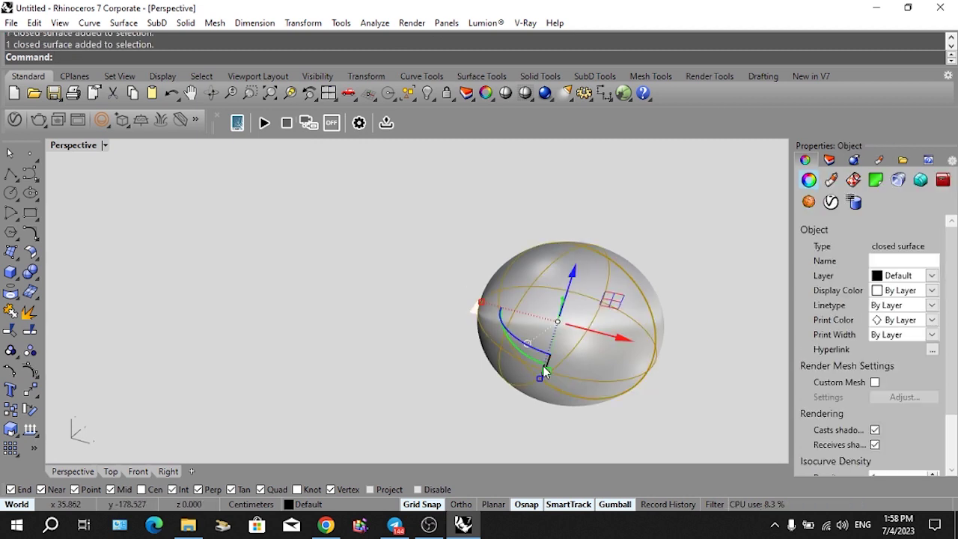
{"action": "mouse_move", "coordinate": [547, 360]}
{"action": "left_mouse_down"}
{"action": "mouse_move", "coordinate": [547, 398]}
{"action": "mouse_move", "coordinate": [549, 346]}
{"action": "mouse_move", "coordinate": [544, 359]}
{"action": "left_mouse_up"}
{"action": "key", "text": "ctrl+z"}
{"action": "mouse_move", "coordinate": [552, 418]}
{"action": "left_mouse_down"}
{"action": "mouse_move", "coordinate": [566, 411]}
{"action": "mouse_move", "coordinate": [573, 423]}
{"action": "mouse_move", "coordinate": [560, 406]}
{"action": "left_mouse_up"}
{"action": "left_click", "coordinate": [509, 407]}
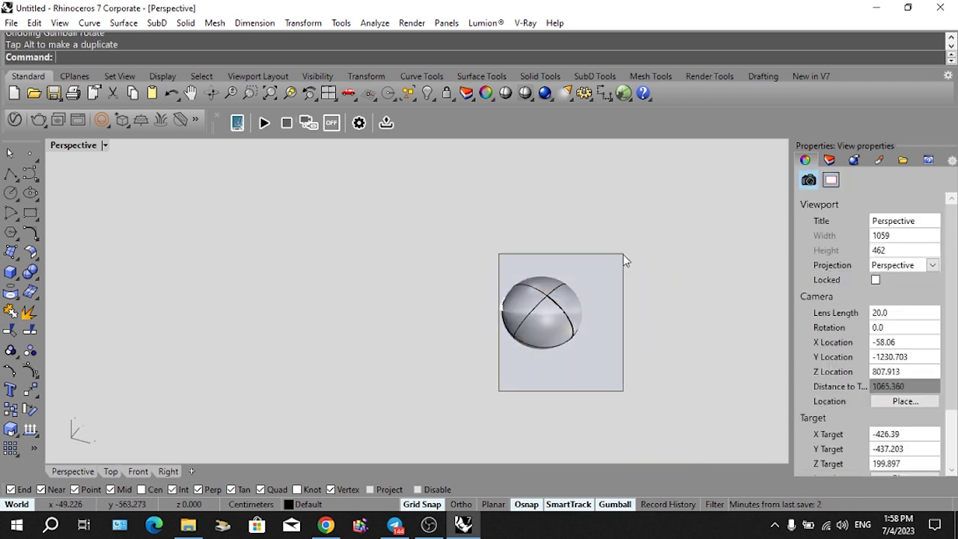
Try to wire-cut the sphere with the small circle, setting the cut depth above the sphere.
{"action": "left_click_drag", "start_coordinate": [624, 254], "coordinate": [623, 255]}
{"action": "right_click_drag", "start_coordinate": [592, 292], "coordinate": [480, 290]}
{"action": "type", "text": "w"}
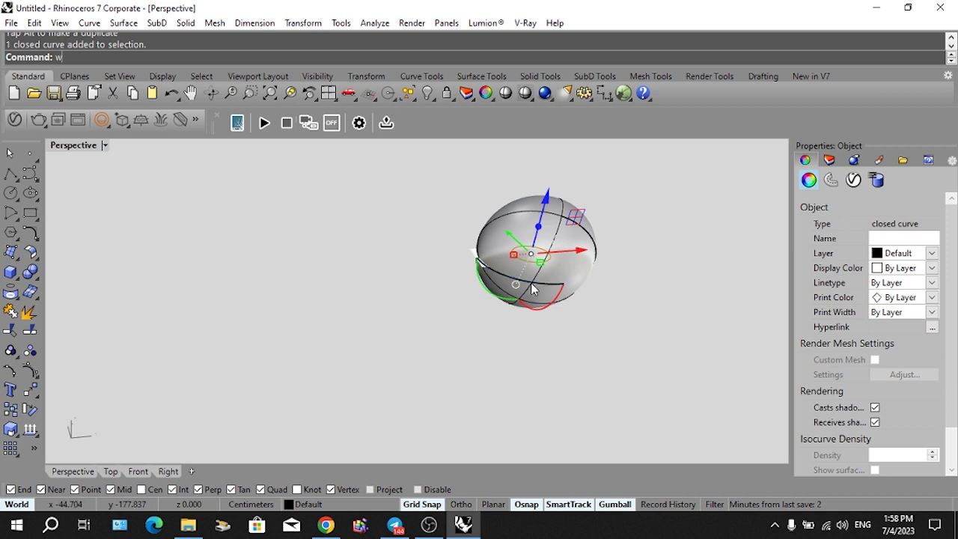
{"action": "type", "text": "irecut"}
{"action": "key", "text": "Return"}
{"action": "left_click", "coordinate": [539, 280]}
{"action": "key", "text": "Return"}
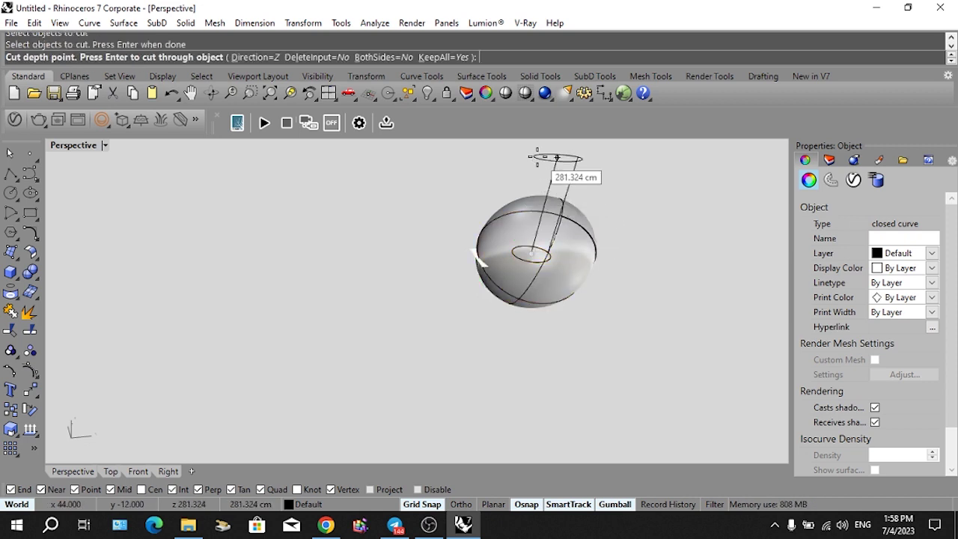
{"action": "left_click", "coordinate": [536, 157]}
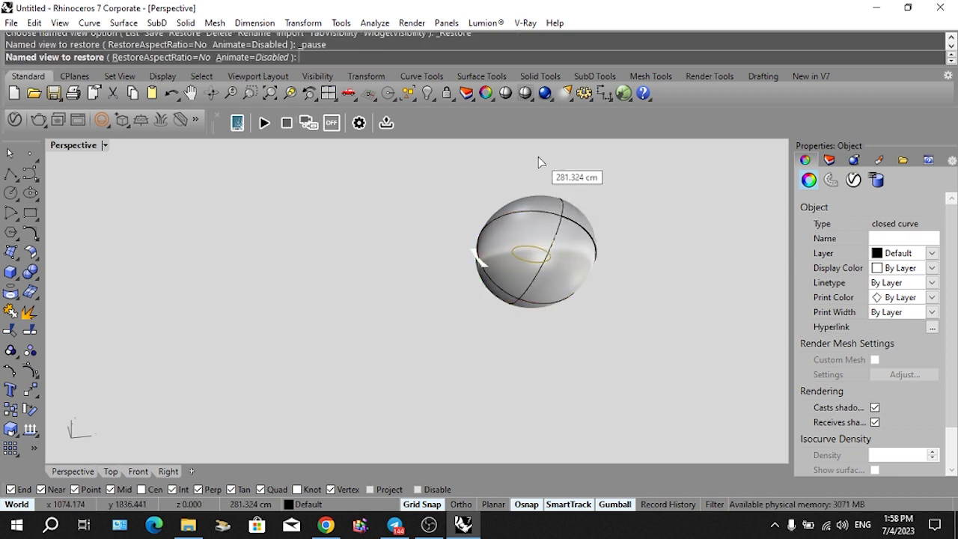
{"action": "key", "text": "Escape"}
Wire-cut completely through the sphere with the circle, cutting on both sides, and delete the outer piece.
{"action": "key", "text": "Return"}
{"action": "left_click", "coordinate": [575, 201]}
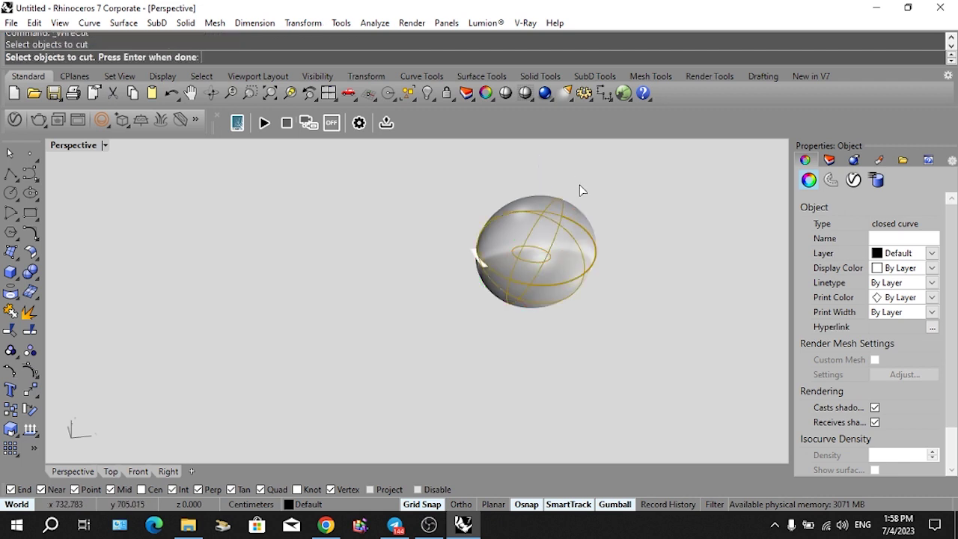
{"action": "key", "text": "Return"}
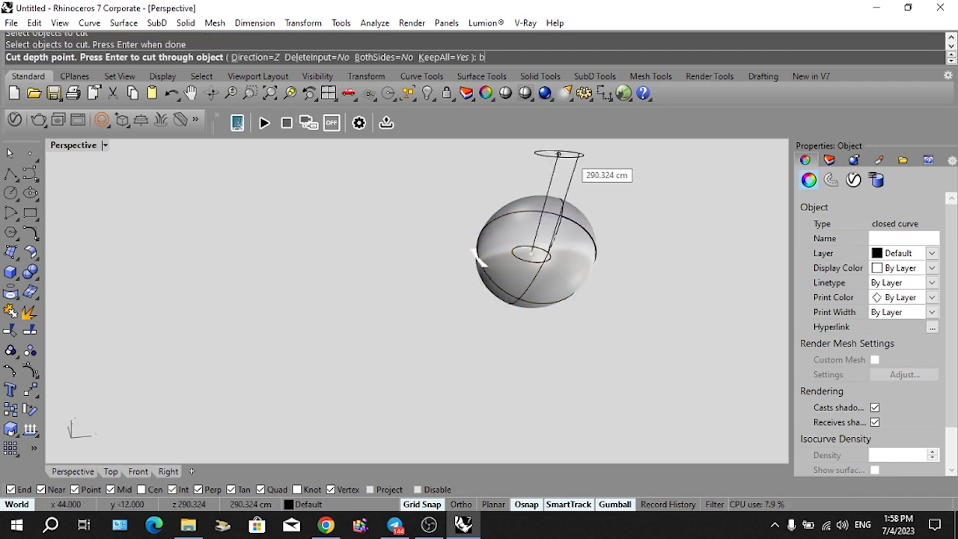
{"action": "key", "text": "Return"}
{"action": "key", "text": "Return"}
{"action": "key", "text": "Delete"}
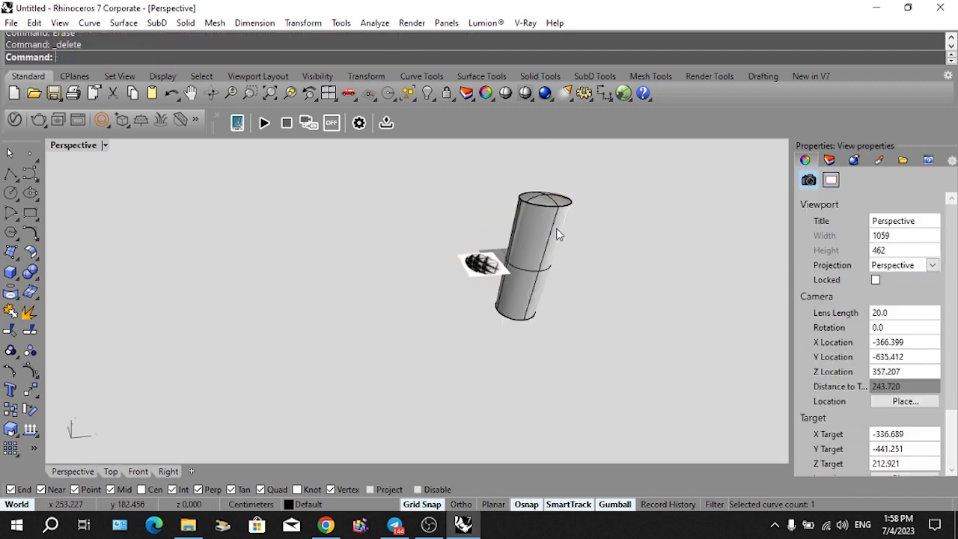
Duplicate the circular top edge of the remaining cylindrical core.
{"action": "scroll", "coordinate": [556, 228], "scroll_direction": "up", "scroll_amount": 5}
{"action": "type", "text": "de"}
{"action": "key", "text": "Return"}
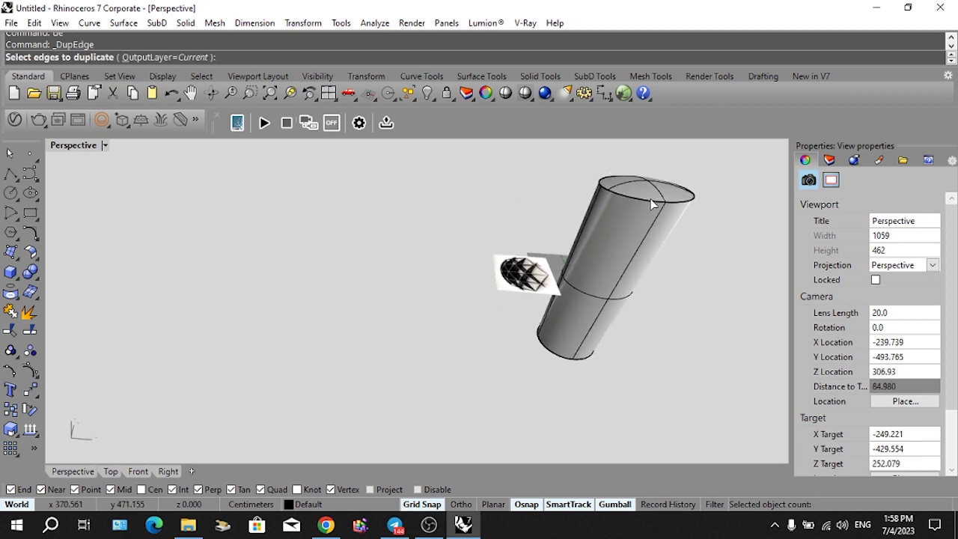
{"action": "left_click", "coordinate": [651, 203]}
{"action": "key", "text": "Return"}
Wire-cut the core with the duplicated edge, with BothSides set to No, and delete the cylindrical part below the dome cap.
{"action": "right_click_drag", "start_coordinate": [606, 224], "coordinate": [582, 267]}
{"action": "type", "text": "wc"}
{"action": "key", "text": "Return"}
{"action": "left_click", "coordinate": [585, 270]}
{"action": "key", "text": "Return"}
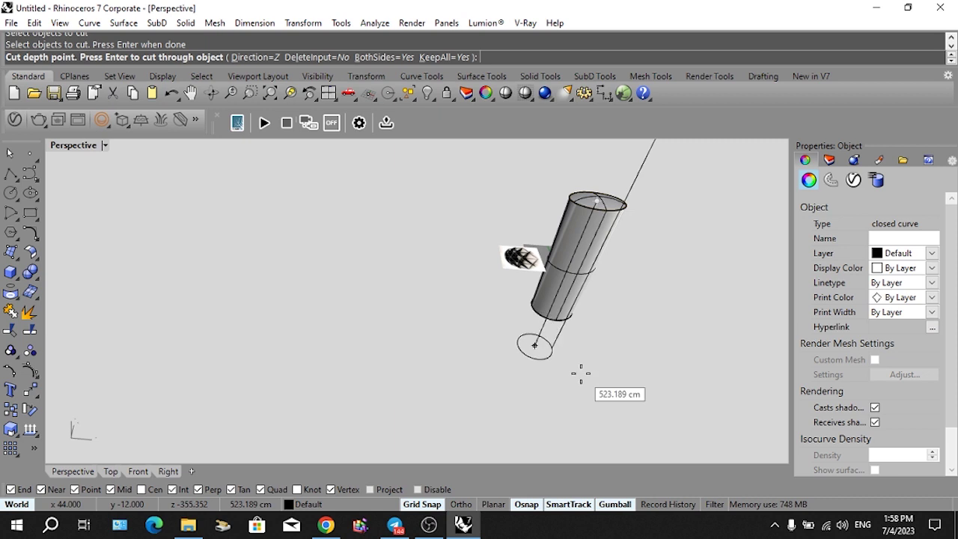
{"action": "left_click", "coordinate": [570, 314]}
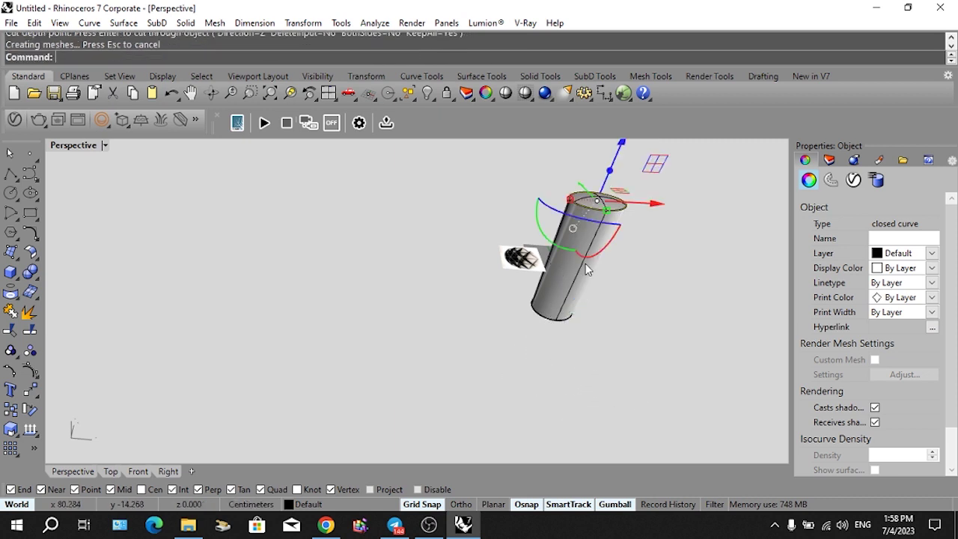
{"action": "key", "text": "Escape"}
{"action": "left_click", "coordinate": [579, 279]}
{"action": "key", "text": "Delete"}
Delete the duplicated curve on the cap's rim and switch to the Top view.
{"action": "left_click", "coordinate": [616, 195]}
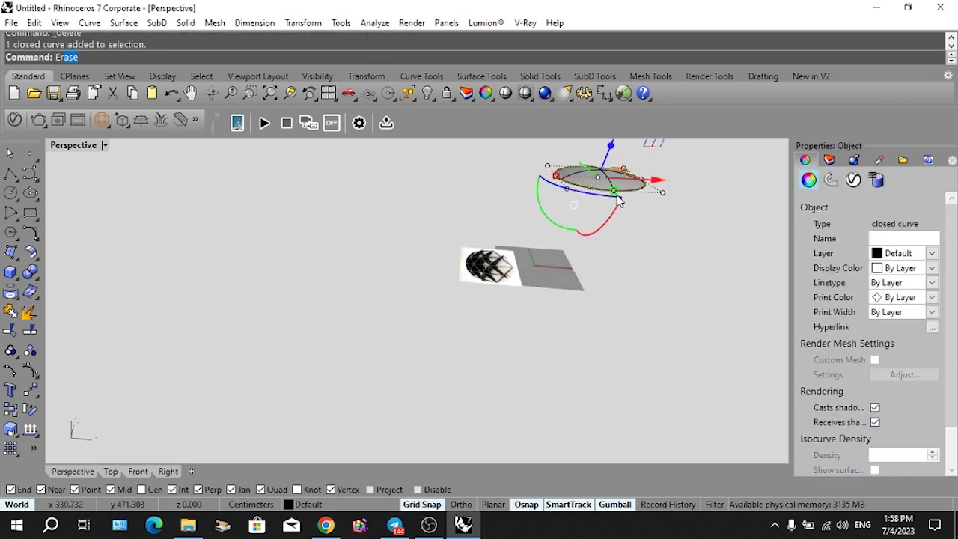
{"action": "key", "text": "Escape"}
{"action": "type", "text": "top"}
{"action": "key", "text": "Return"}
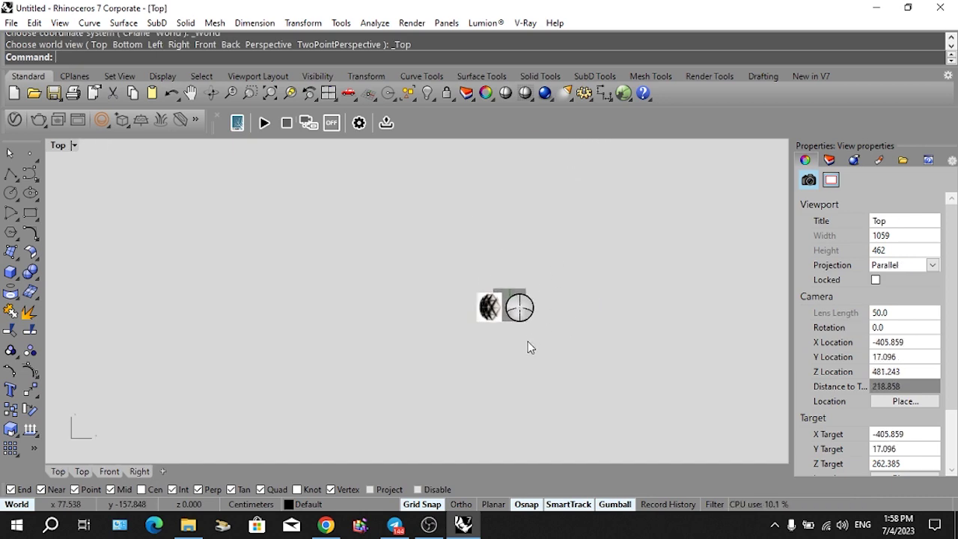
Duplicate the circular rim edge of the dome cap.
{"action": "type", "text": "dupedge"}
{"action": "key", "text": "Return"}
{"action": "scroll", "coordinate": [529, 322], "scroll_direction": "up", "scroll_amount": 5}
{"action": "left_click", "coordinate": [533, 259]}
{"action": "key", "text": "Return"}
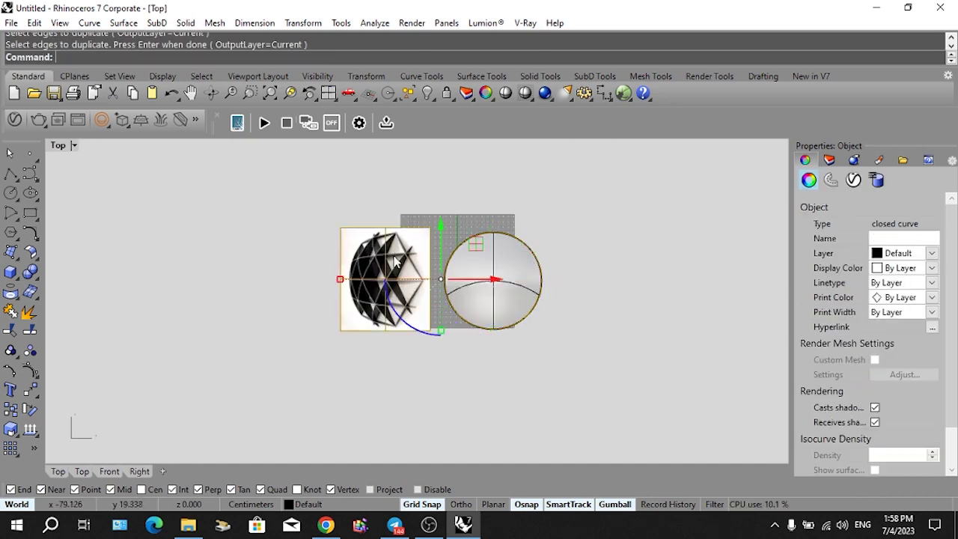
Hide the dome cap so only its rim curve stays beside the reference image.
{"action": "left_click", "coordinate": [507, 321]}
{"action": "type", "text": "hide"}
{"action": "key", "text": "Return"}
{"action": "scroll", "coordinate": [527, 313], "scroll_direction": "up", "scroll_amount": 3}
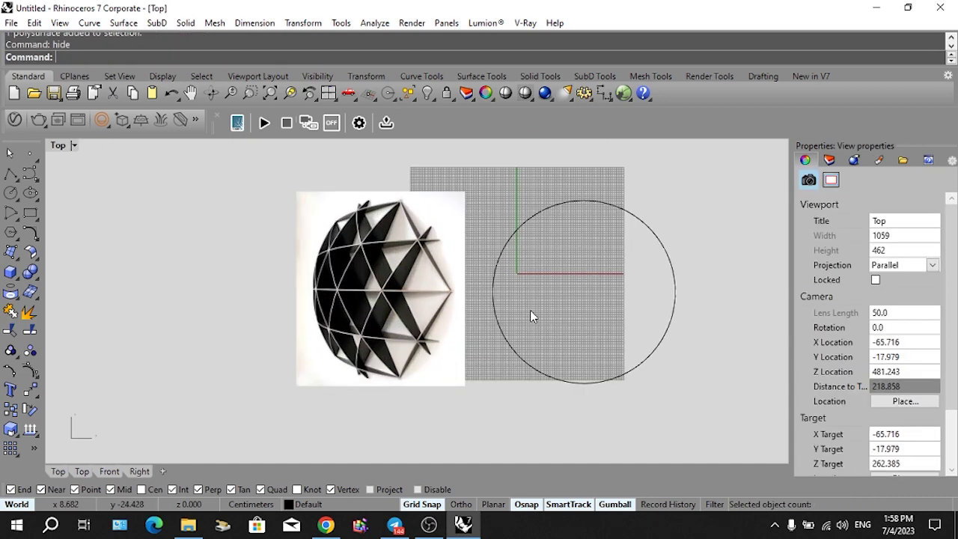
Draw a vertical line across the circle between its upper and lower quadrant points.
{"action": "scroll", "coordinate": [535, 310], "scroll_direction": "up", "scroll_amount": 3}
{"action": "type", "text": "l"}
{"action": "key", "text": "Return"}
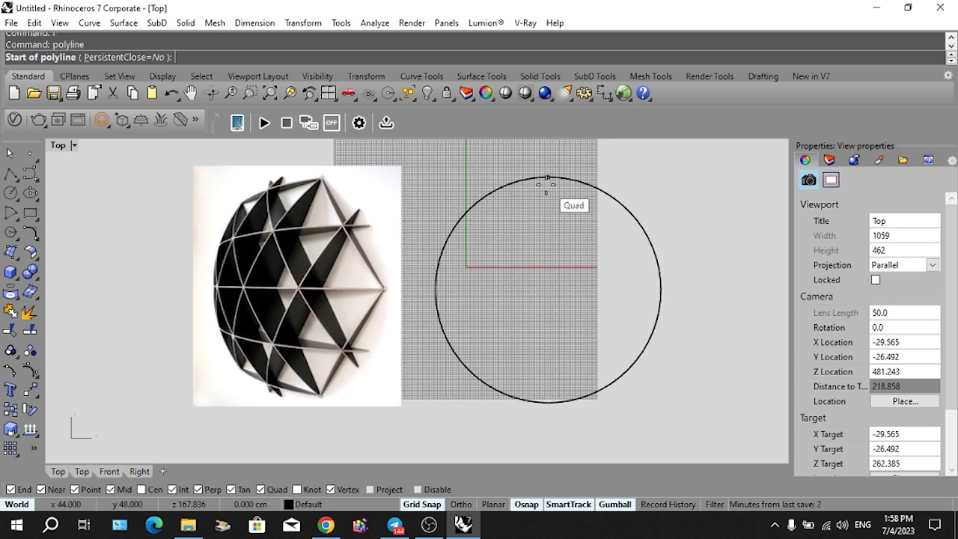
{"action": "left_click", "coordinate": [547, 181]}
{"action": "left_click", "coordinate": [548, 405]}
{"action": "key", "text": "Return"}
{"action": "right_click_drag", "start_coordinate": [547, 410], "coordinate": [512, 416]}
{"action": "type", "text": "l"}
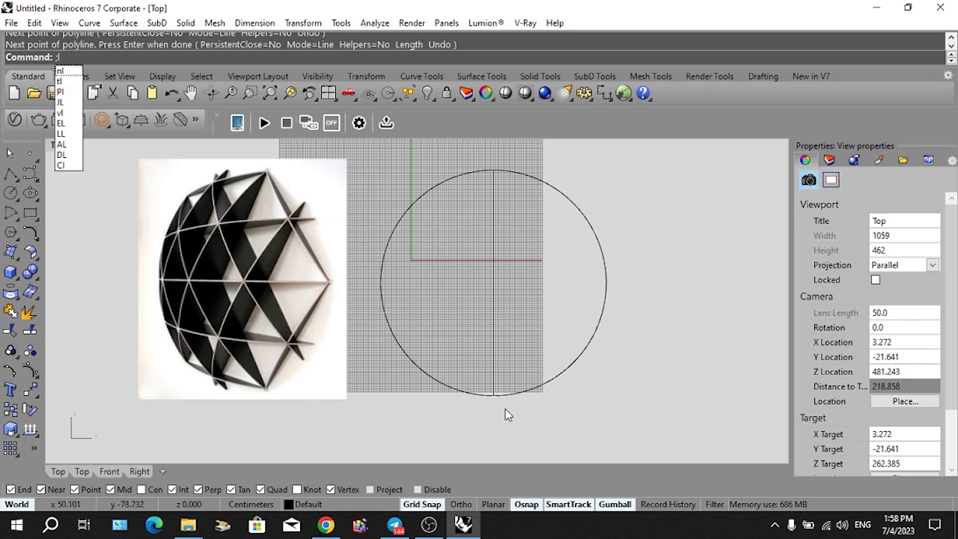
{"action": "key", "text": "Return"}
{"action": "left_click", "coordinate": [498, 405]}
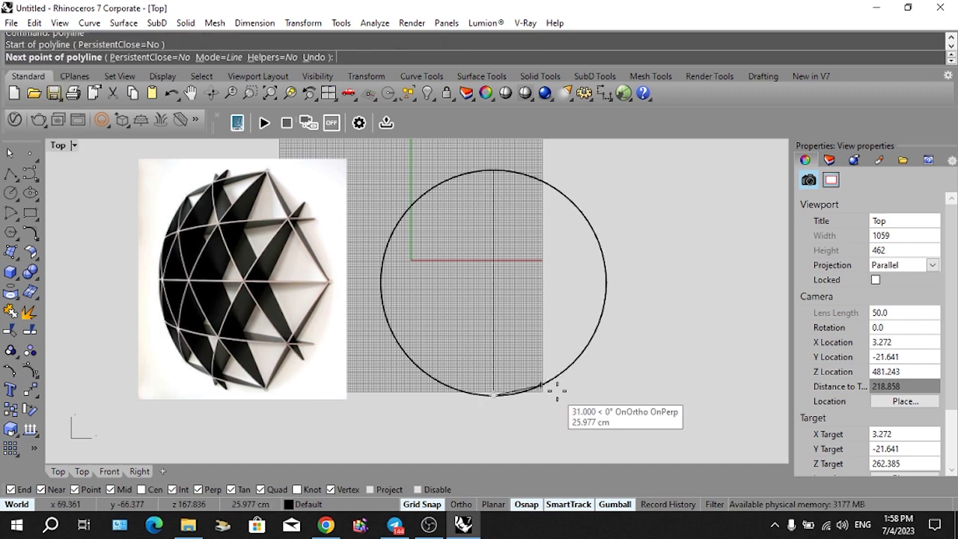
{"action": "key", "text": "Escape"}
Scale the vertical line in one direction about the circle's centre so each half measures 50 cm.
{"action": "left_click", "coordinate": [494, 347]}
{"action": "type", "text": "scale1d"}
{"action": "key", "text": "Return"}
{"action": "left_click", "coordinate": [494, 282]}
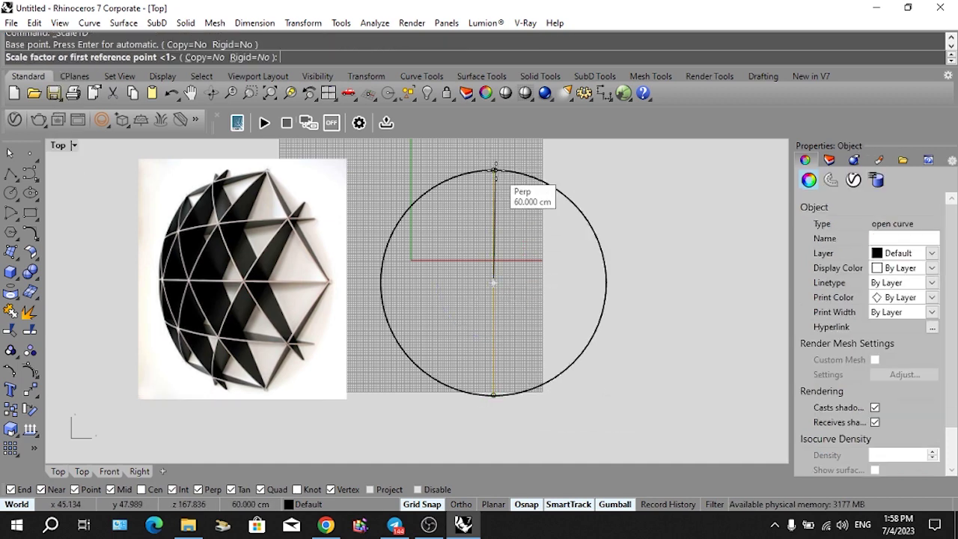
{"action": "left_click", "coordinate": [493, 187]}
{"action": "key", "text": "Escape"}
{"action": "key", "text": "Return"}
{"action": "left_click", "coordinate": [494, 283]}
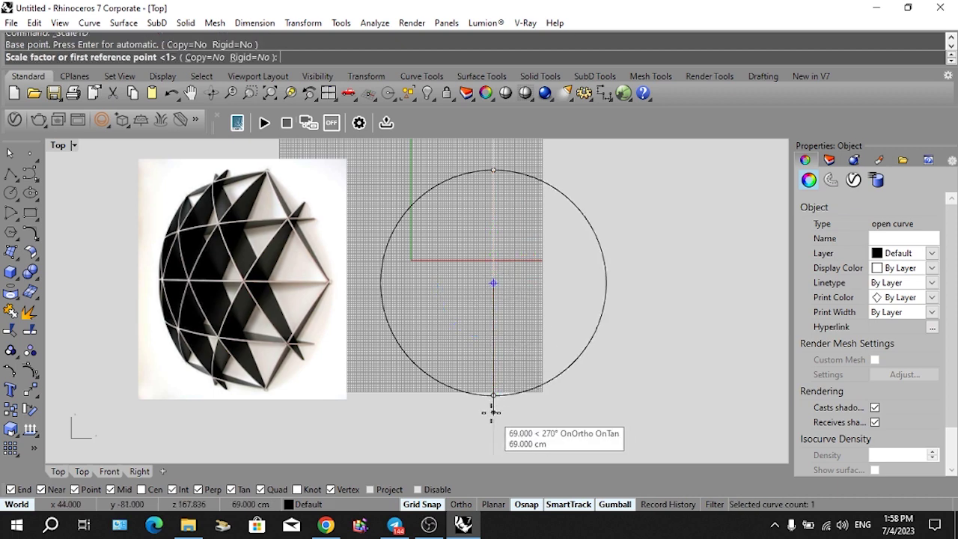
{"action": "left_click", "coordinate": [493, 395]}
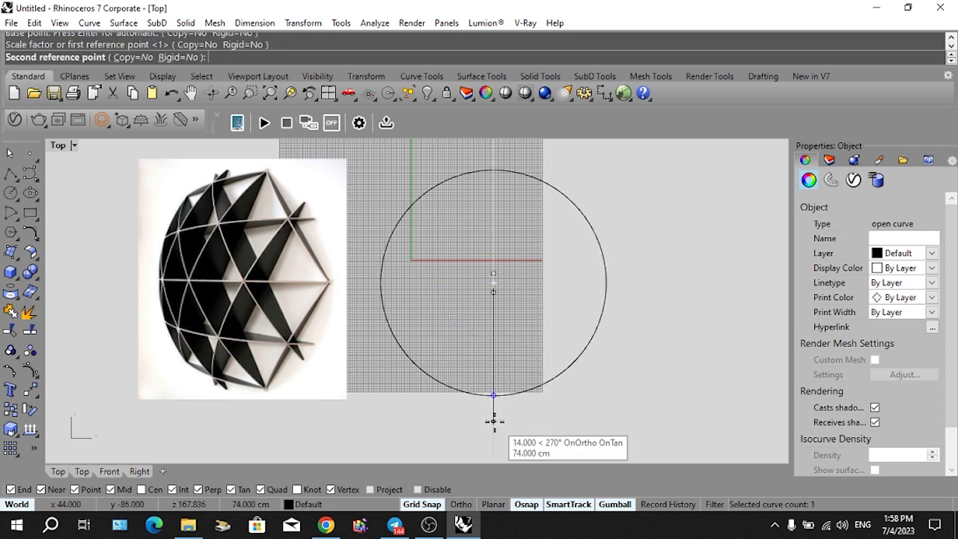
{"action": "type", "text": "50"}
{"action": "key", "text": "Return"}
{"action": "mouse_move", "coordinate": [509, 356]}
{"action": "right_mouse_down"}
{"action": "mouse_move", "coordinate": [505, 381]}
{"action": "mouse_move", "coordinate": [502, 352]}
{"action": "right_mouse_up"}
{"action": "type", "text": "polyline"}
{"action": "key", "text": "Return"}
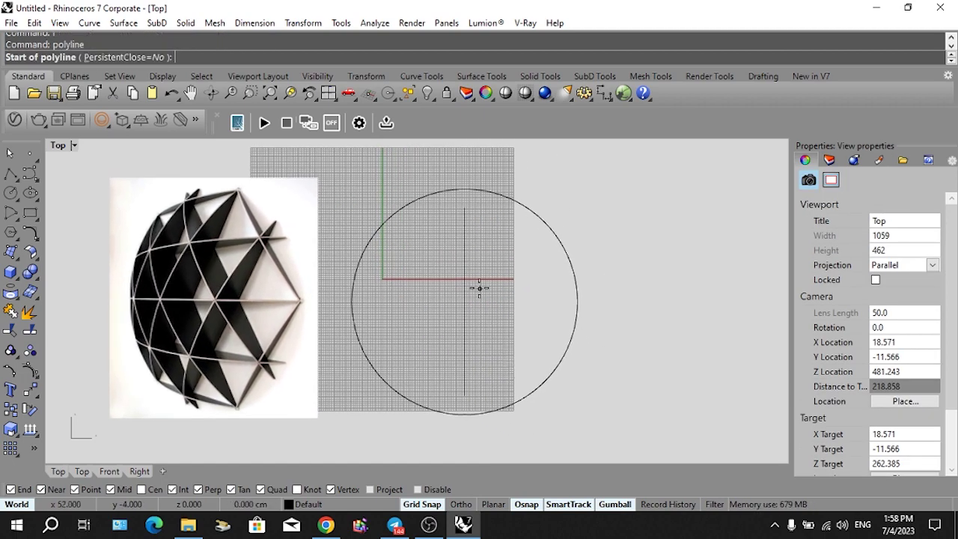
{"action": "left_click", "coordinate": [465, 302]}
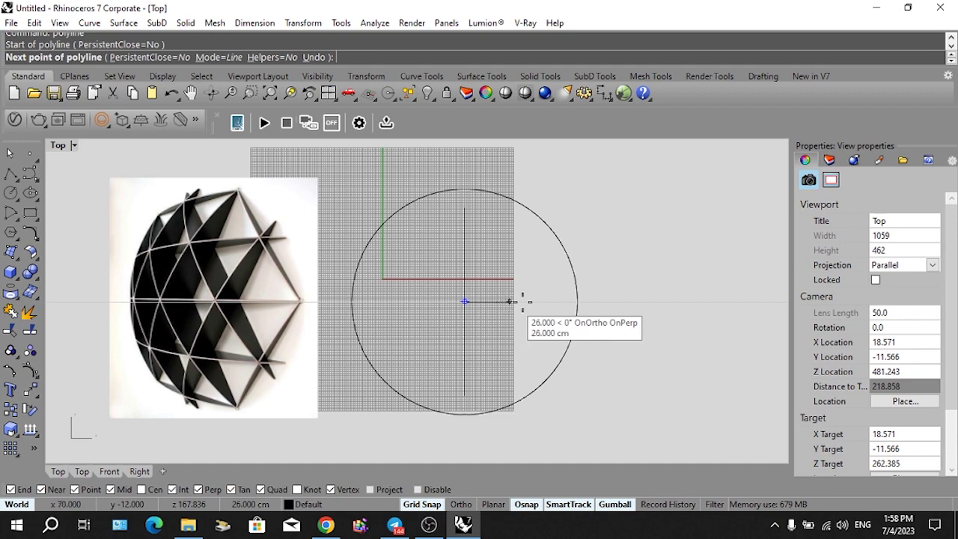
{"action": "key", "text": "Escape"}
Offset the vertical centre line by 30 cm to both sides inside the circle.
{"action": "right_click_drag", "start_coordinate": [499, 300], "coordinate": [557, 309]}
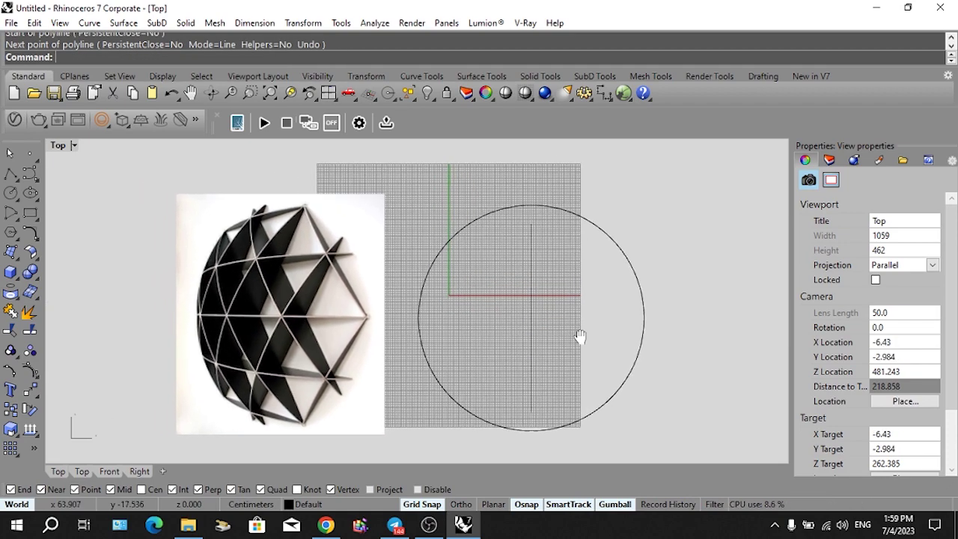
{"action": "type", "text": "OFFSET"}
{"action": "key", "text": "Return"}
{"action": "type", "text": "30"}
{"action": "key", "text": "Return"}
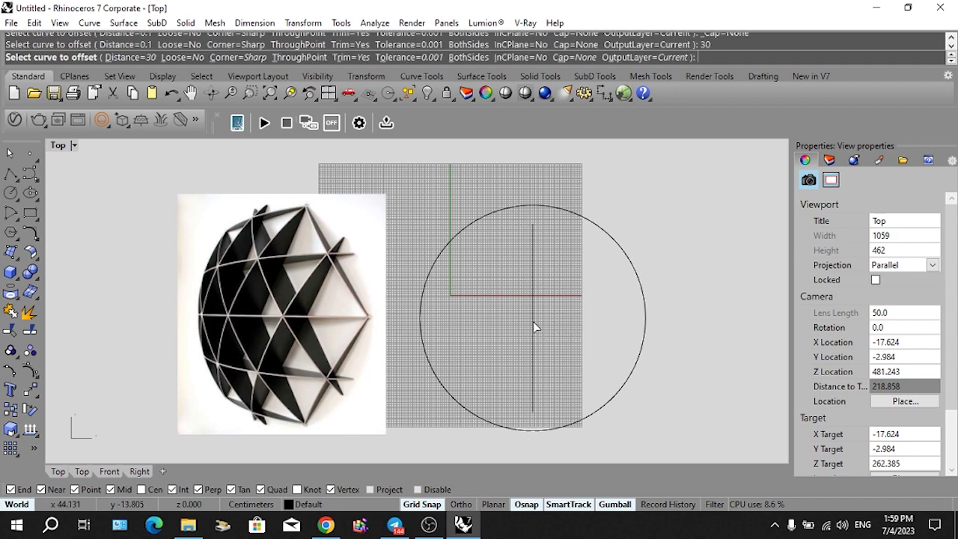
{"action": "left_click", "coordinate": [533, 322]}
{"action": "left_click", "coordinate": [476, 309]}
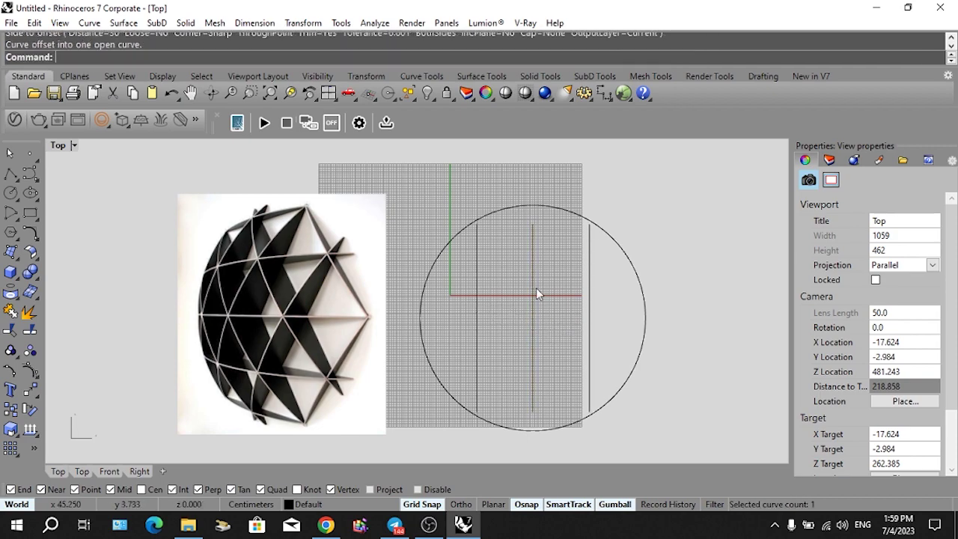
Extend both ends of the vertical line on the circle's right side well beyond the circle.
{"action": "mouse_move", "coordinate": [564, 310]}
{"action": "right_mouse_down"}
{"action": "mouse_move", "coordinate": [603, 329]}
{"action": "mouse_move", "coordinate": [570, 328]}
{"action": "right_mouse_up"}
{"action": "type", "text": "e"}
{"action": "key", "text": "Return"}
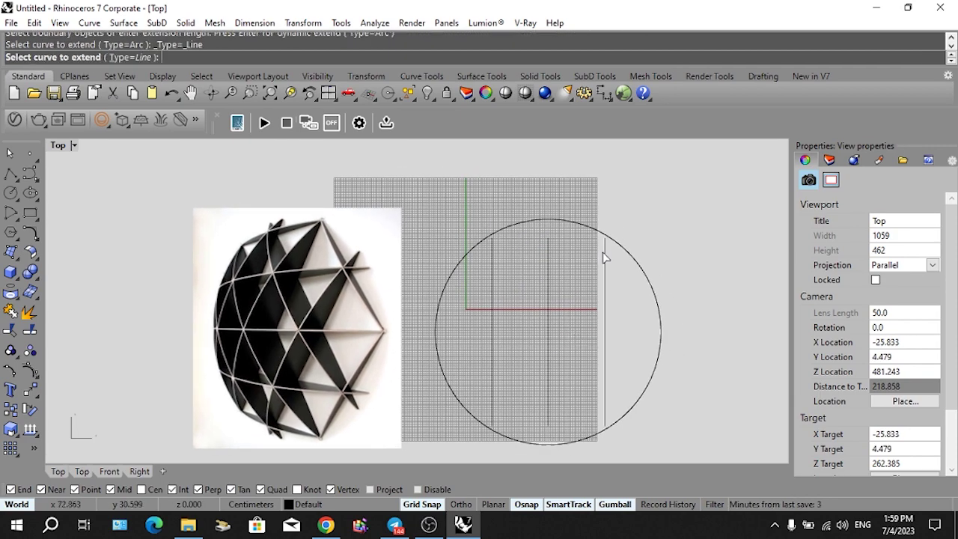
{"action": "left_click", "coordinate": [603, 256]}
{"action": "scroll", "coordinate": [595, 381], "scroll_direction": "down", "scroll_amount": 4}
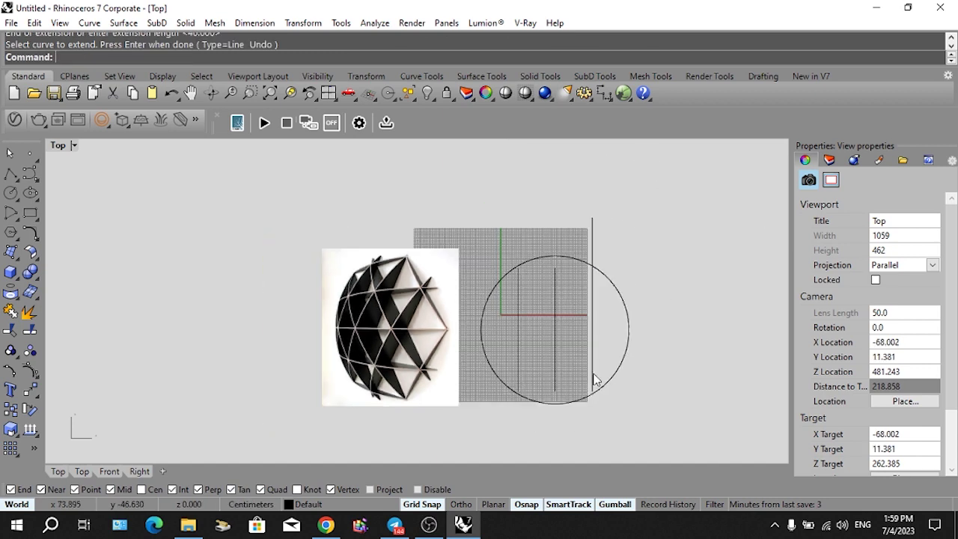
{"action": "left_click", "coordinate": [582, 440]}
Extend both ends of the middle and left vertical lines well beyond the circle.
{"action": "left_click", "coordinate": [556, 283]}
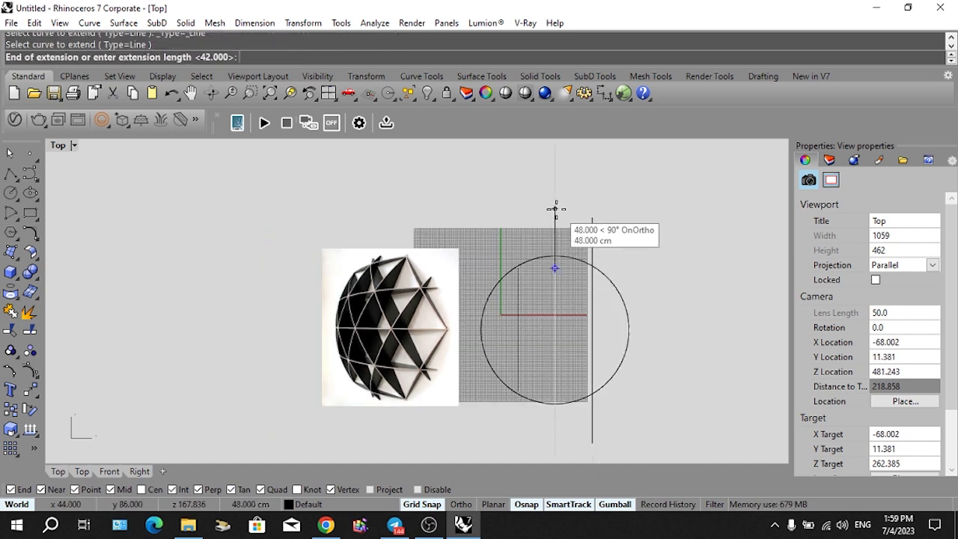
{"action": "left_click", "coordinate": [555, 146]}
{"action": "left_click", "coordinate": [554, 390]}
{"action": "left_click", "coordinate": [555, 443]}
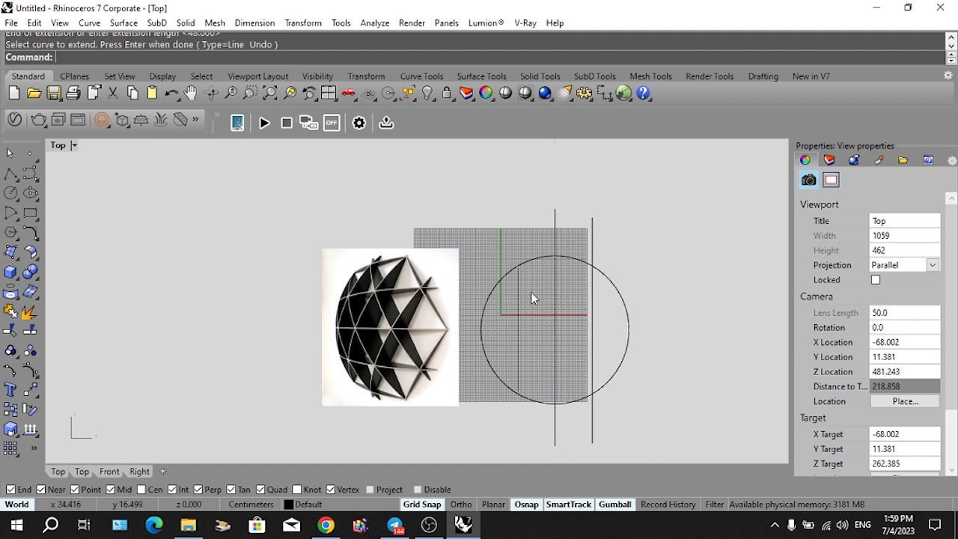
{"action": "left_click", "coordinate": [518, 274]}
{"action": "left_click", "coordinate": [518, 222]}
{"action": "left_click", "coordinate": [518, 370]}
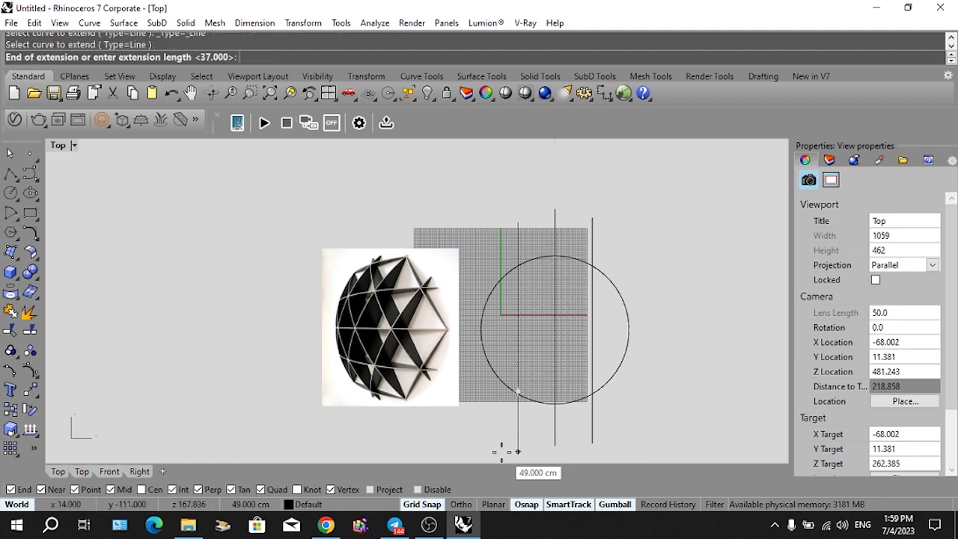
{"action": "left_click", "coordinate": [518, 452]}
{"action": "key", "text": "Return"}
Rotate the three lines to horizontal about the circle's centre and make a rotated copy of them running diagonally at 45°.
{"action": "left_click_drag", "start_coordinate": [626, 439], "coordinate": [537, 443]}
{"action": "left_click", "coordinate": [518, 434]}
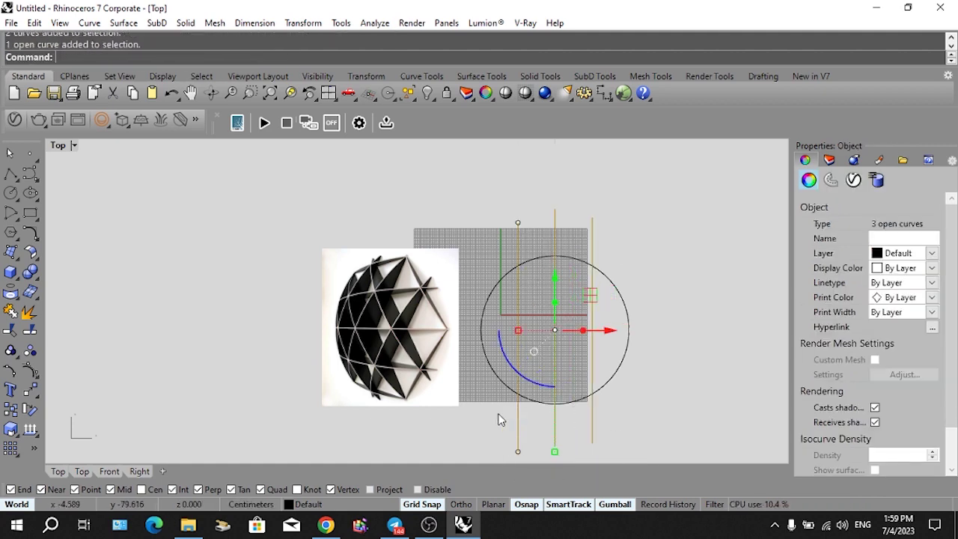
{"action": "right_click_drag", "start_coordinate": [524, 413], "coordinate": [497, 405]}
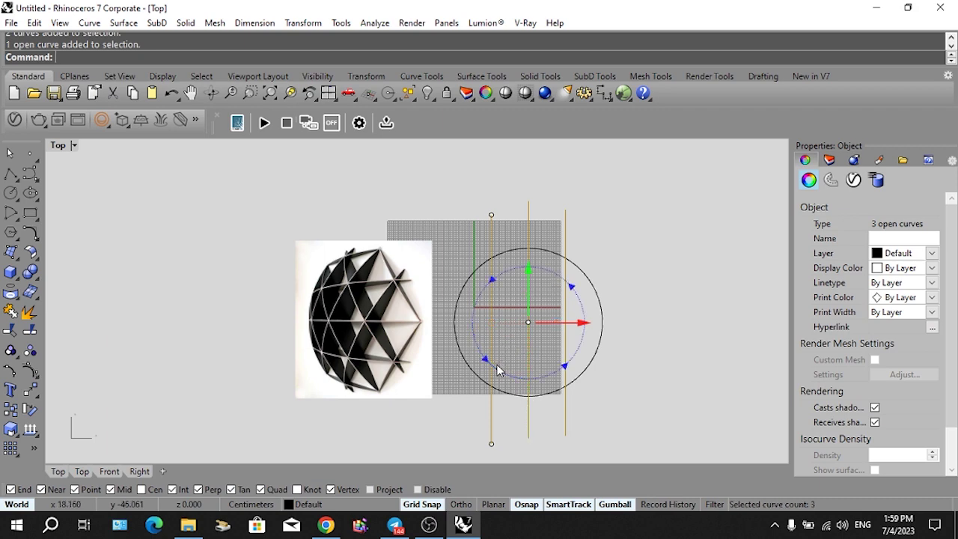
{"action": "left_click_drag", "start_coordinate": [498, 369], "coordinate": [592, 367]}
{"action": "key", "text": "alt"}
{"action": "right_click_drag", "start_coordinate": [542, 380], "coordinate": [569, 399]}
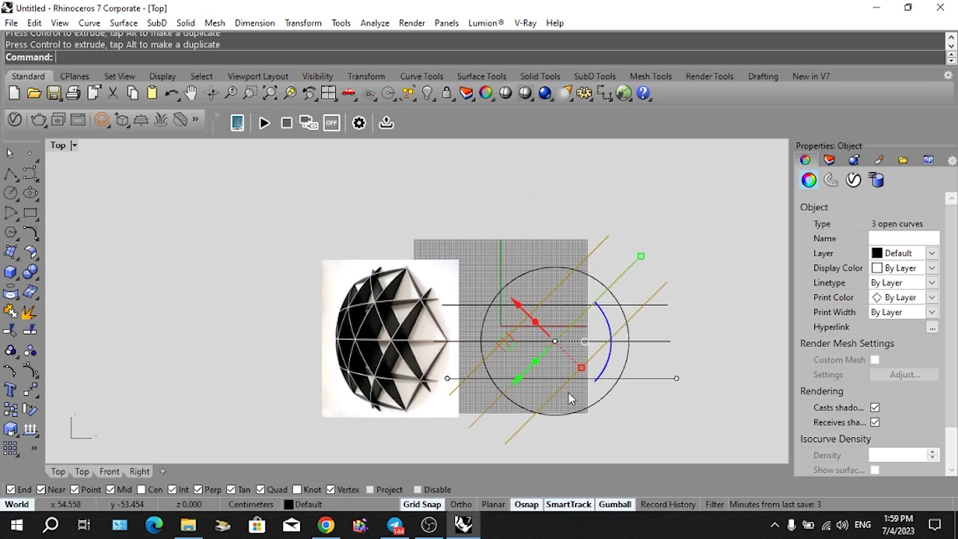
Mirror the three diagonal lines, keeping the originals, across a vertical axis through the circle's centre.
{"action": "type", "text": "mi"}
{"action": "key", "text": "Return"}
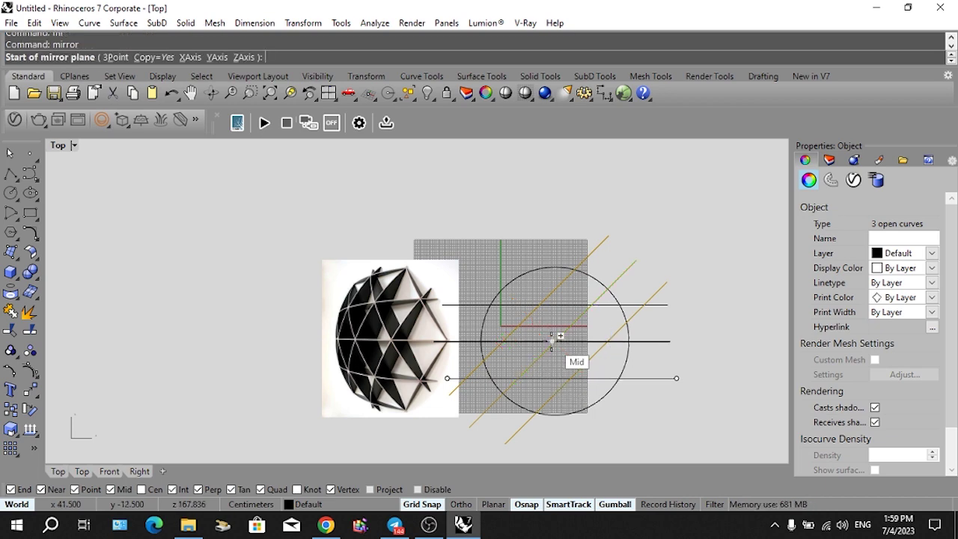
{"action": "scroll", "coordinate": [555, 339], "scroll_direction": "up", "scroll_amount": 5}
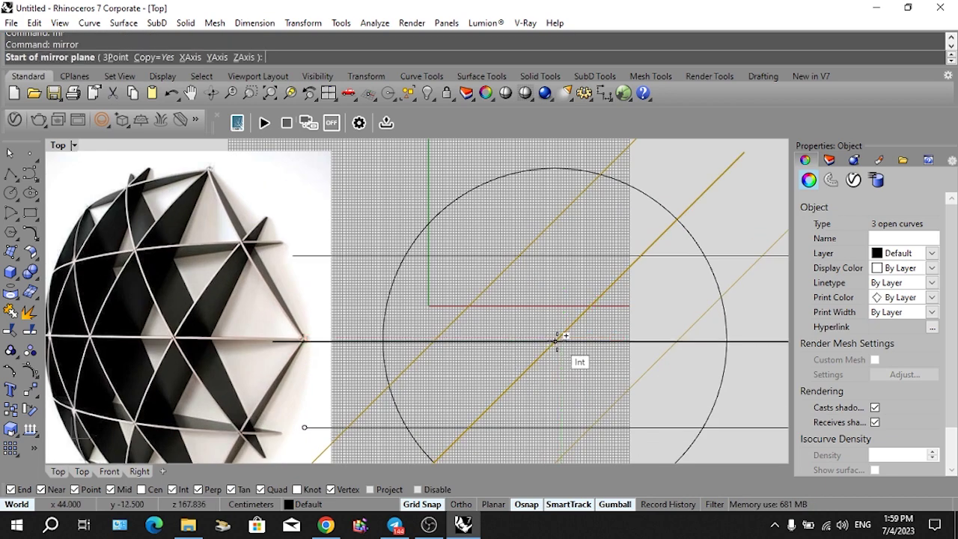
{"action": "left_click", "coordinate": [555, 341]}
{"action": "left_click", "coordinate": [556, 300]}
{"action": "scroll", "coordinate": [556, 368], "scroll_direction": "down", "scroll_amount": 4}
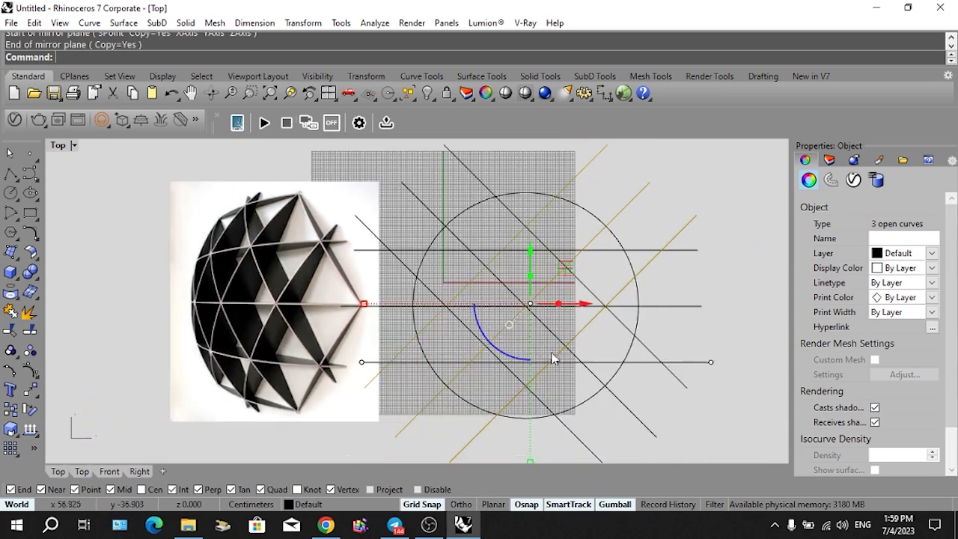
Try a multiple offset of the three mirrored diagonal lines at 3 cm, and undo it.
{"action": "right_click_drag", "start_coordinate": [554, 369], "coordinate": [567, 389]}
{"action": "scroll", "coordinate": [677, 335], "scroll_direction": "up", "scroll_amount": 4}
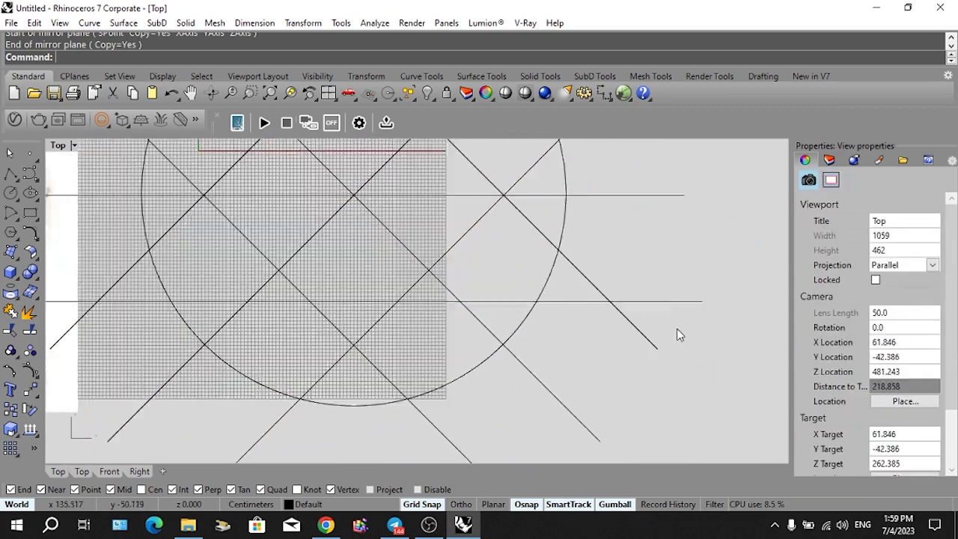
{"action": "scroll", "coordinate": [556, 442], "scroll_direction": "down", "scroll_amount": 3}
{"action": "left_click", "coordinate": [592, 404]}
{"action": "scroll", "coordinate": [540, 409], "scroll_direction": "up", "scroll_amount": 4}
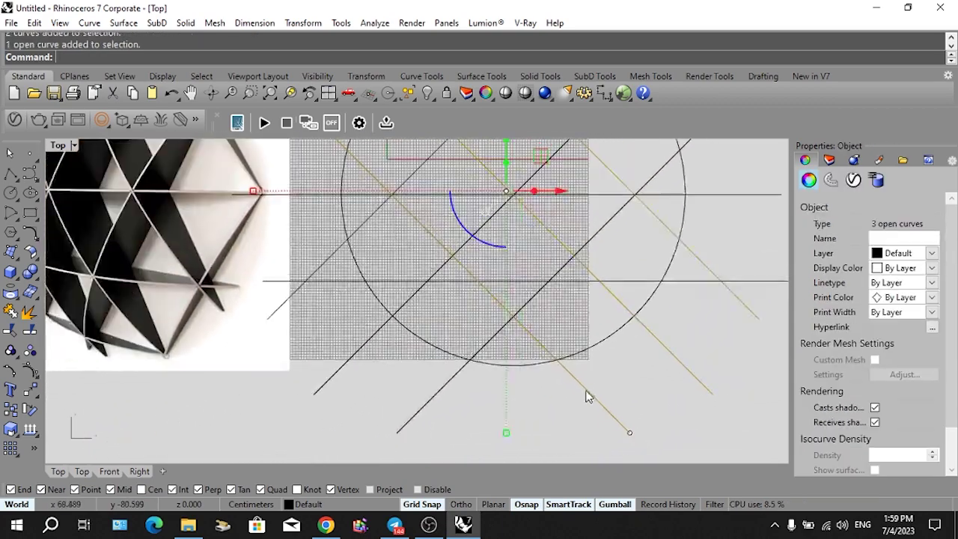
{"action": "type", "text": "of"}
{"action": "key", "text": "Return"}
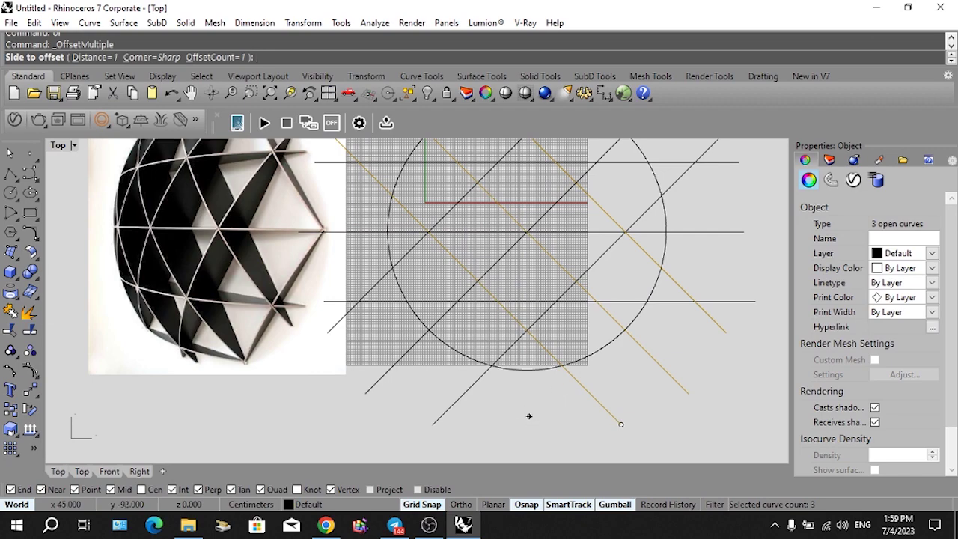
{"action": "left_click", "coordinate": [534, 426]}
{"action": "right_click_drag", "start_coordinate": [490, 392], "coordinate": [574, 405]}
{"action": "key", "text": "Escape"}
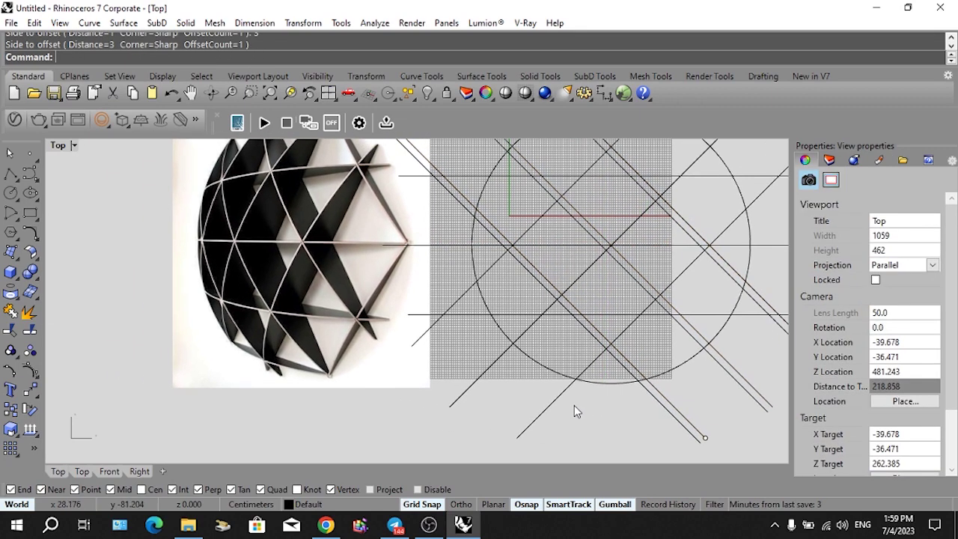
{"action": "key", "text": "ctrl+z"}
{"action": "scroll", "coordinate": [755, 361], "scroll_direction": "down", "scroll_amount": 1}
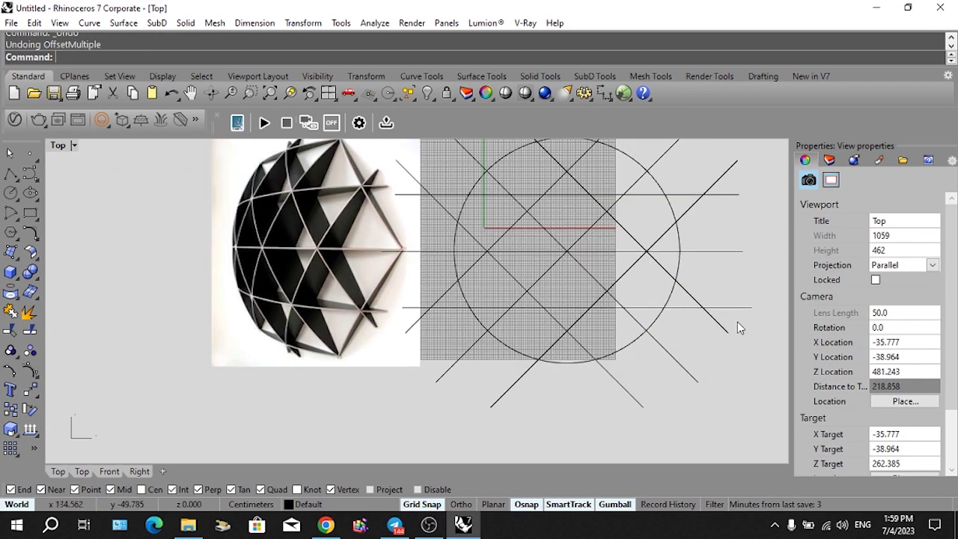
Offset the three diagonals descending to the right by 1 cm towards the lower left.
{"action": "left_click_drag", "start_coordinate": [737, 327], "coordinate": [647, 388]}
{"action": "right_click_drag", "start_coordinate": [647, 389], "coordinate": [676, 433]}
{"action": "key", "text": "Return"}
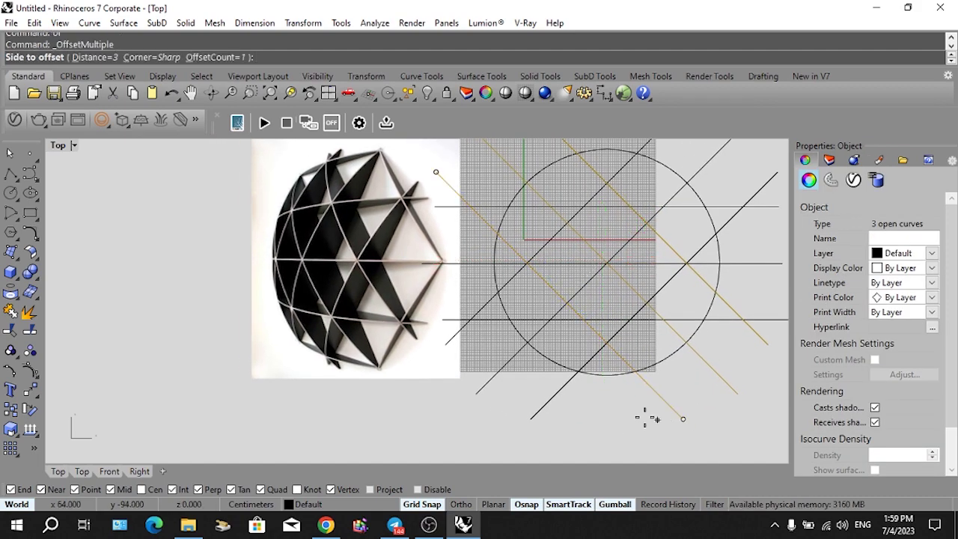
{"action": "left_click", "coordinate": [591, 421]}
{"action": "right_click_drag", "start_coordinate": [557, 421], "coordinate": [590, 434]}
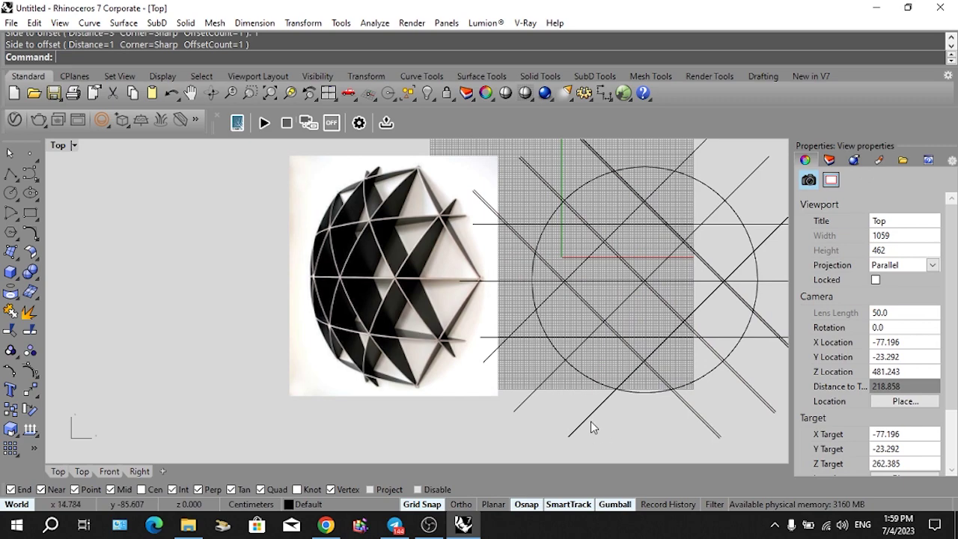
Offset the three diagonals rising to the right by 1 cm, leaving the reference image out of the selection.
{"action": "left_click", "coordinate": [553, 412]}
{"action": "left_click", "coordinate": [498, 352], "text": "shift"}
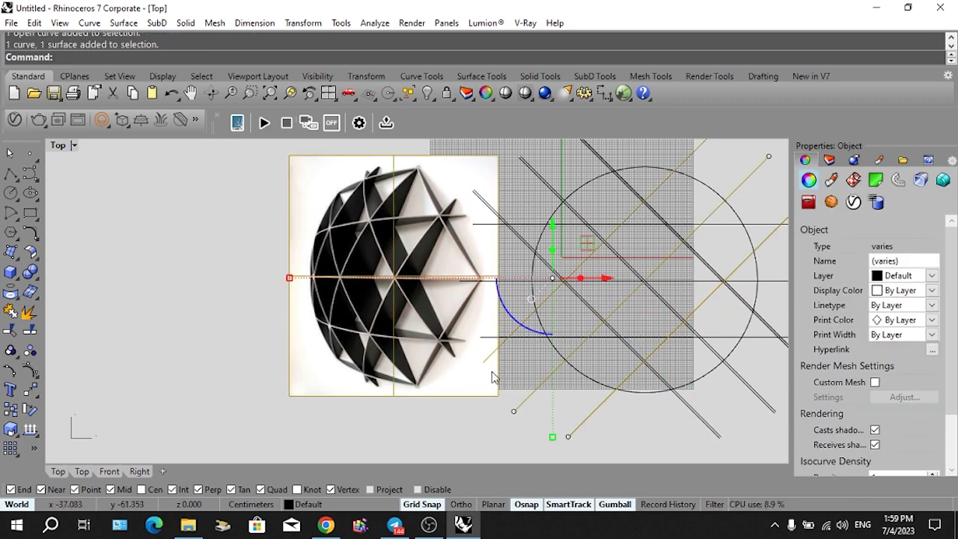
{"action": "left_click", "coordinate": [416, 371], "text": "ctrl"}
{"action": "scroll", "coordinate": [566, 419], "scroll_direction": "down", "scroll_amount": 3}
{"action": "key", "text": "Return"}
{"action": "left_click", "coordinate": [509, 364]}
Offset the three horizontal lines by 1 cm to complete the double-line lattice.
{"action": "scroll", "coordinate": [451, 401], "scroll_direction": "up", "scroll_amount": 5}
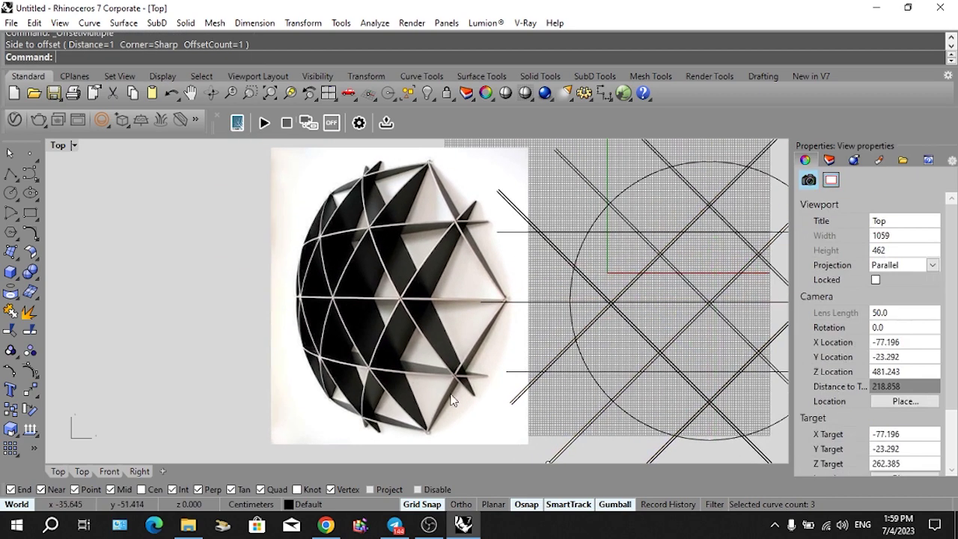
{"action": "left_click", "coordinate": [452, 401]}
{"action": "scroll", "coordinate": [451, 401], "scroll_direction": "down", "scroll_amount": 2}
{"action": "left_click_drag", "start_coordinate": [416, 302], "coordinate": [243, 312]}
{"action": "key", "text": "Escape"}
{"action": "scroll", "coordinate": [503, 226], "scroll_direction": "up", "scroll_amount": 2}
{"action": "left_click_drag", "start_coordinate": [500, 232], "coordinate": [452, 408]}
{"action": "key", "text": "Return"}
{"action": "scroll", "coordinate": [481, 367], "scroll_direction": "down", "scroll_amount": 2}
Start a curve boolean on the circle and all lattice lines, keeping the cells along the circle's upper arc.
{"action": "right_click_drag", "start_coordinate": [482, 367], "coordinate": [434, 342]}
{"action": "left_click_drag", "start_coordinate": [389, 172], "coordinate": [390, 173]}
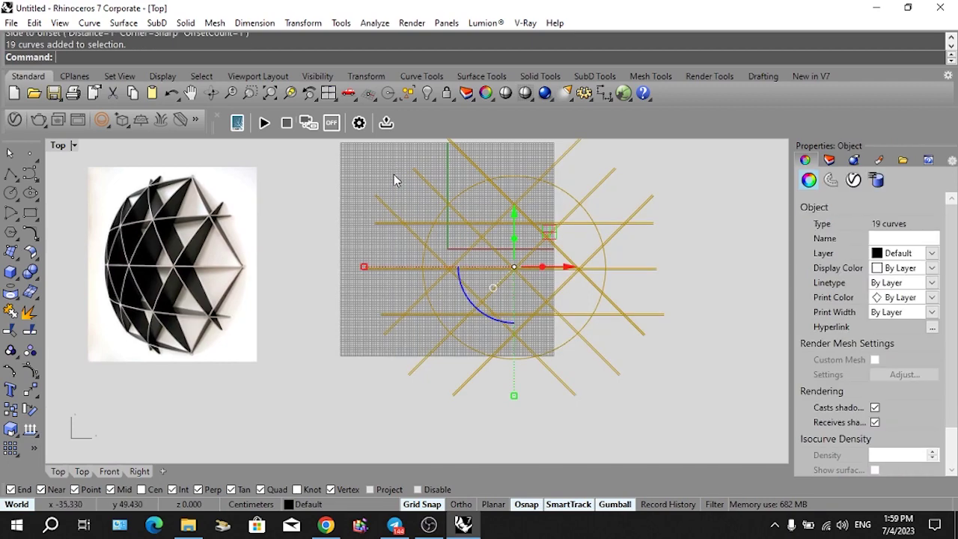
{"action": "right_click_drag", "start_coordinate": [409, 202], "coordinate": [433, 223]}
{"action": "type", "text": "CB"}
{"action": "key", "text": "Return"}
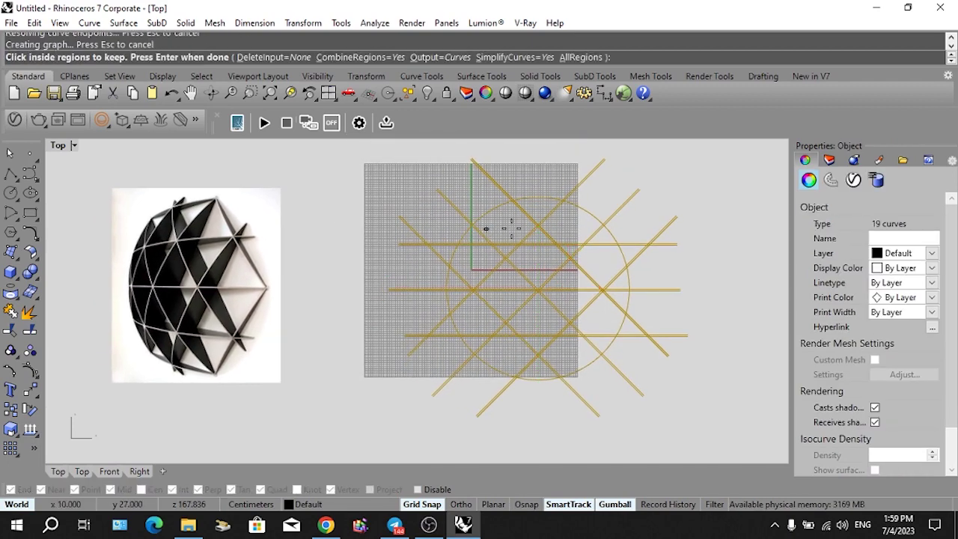
{"action": "scroll", "coordinate": [582, 217], "scroll_direction": "up", "scroll_amount": 2}
{"action": "left_click", "coordinate": [514, 207]}
{"action": "scroll", "coordinate": [524, 243], "scroll_direction": "up", "scroll_amount": 2}
{"action": "left_click", "coordinate": [523, 243]}
{"action": "scroll", "coordinate": [523, 243], "scroll_direction": "up", "scroll_amount": 1}
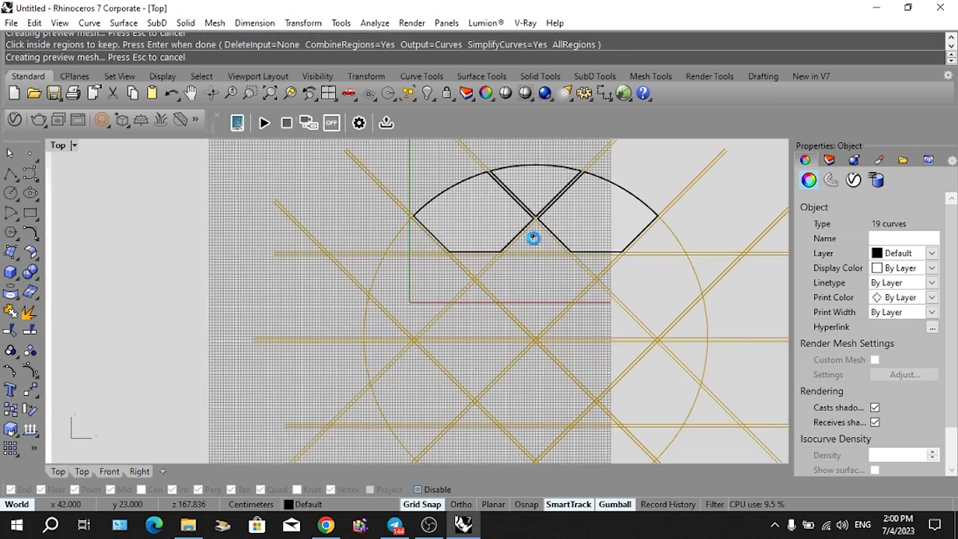
Add the cells between the upper crossing and the circle's centre, and those just below the centre, to the kept regions.
{"action": "left_click", "coordinate": [533, 237]}
{"action": "left_click", "coordinate": [536, 296]}
{"action": "scroll", "coordinate": [588, 278], "scroll_direction": "up", "scroll_amount": 1}
{"action": "left_click", "coordinate": [588, 277]}
{"action": "scroll", "coordinate": [591, 251], "scroll_direction": "up", "scroll_amount": 1}
{"action": "scroll", "coordinate": [592, 251], "scroll_direction": "down", "scroll_amount": 2}
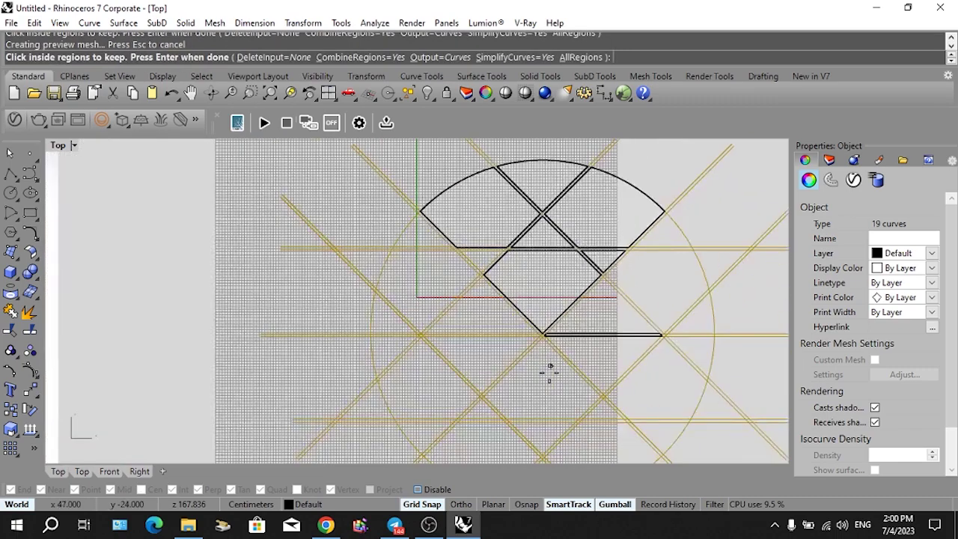
{"action": "scroll", "coordinate": [581, 321], "scroll_direction": "up", "scroll_amount": 2}
{"action": "scroll", "coordinate": [616, 267], "scroll_direction": "down", "scroll_amount": 2}
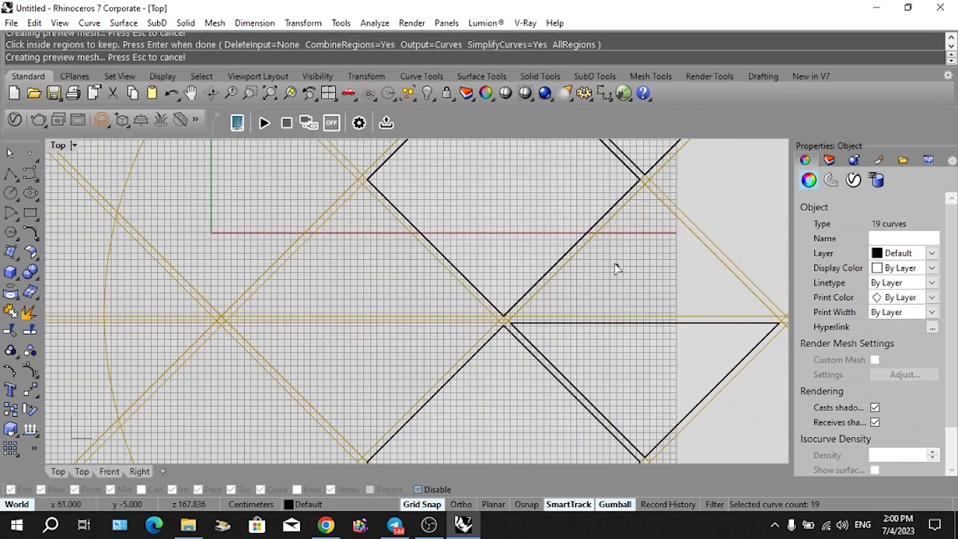
Add the cells in the right part of the circle, out to its rim, to the kept regions.
{"action": "scroll", "coordinate": [710, 265], "scroll_direction": "down", "scroll_amount": 2}
{"action": "left_click", "coordinate": [707, 268]}
{"action": "left_click", "coordinate": [691, 392]}
{"action": "scroll", "coordinate": [629, 381], "scroll_direction": "up", "scroll_amount": 2}
{"action": "scroll", "coordinate": [644, 285], "scroll_direction": "down", "scroll_amount": 3}
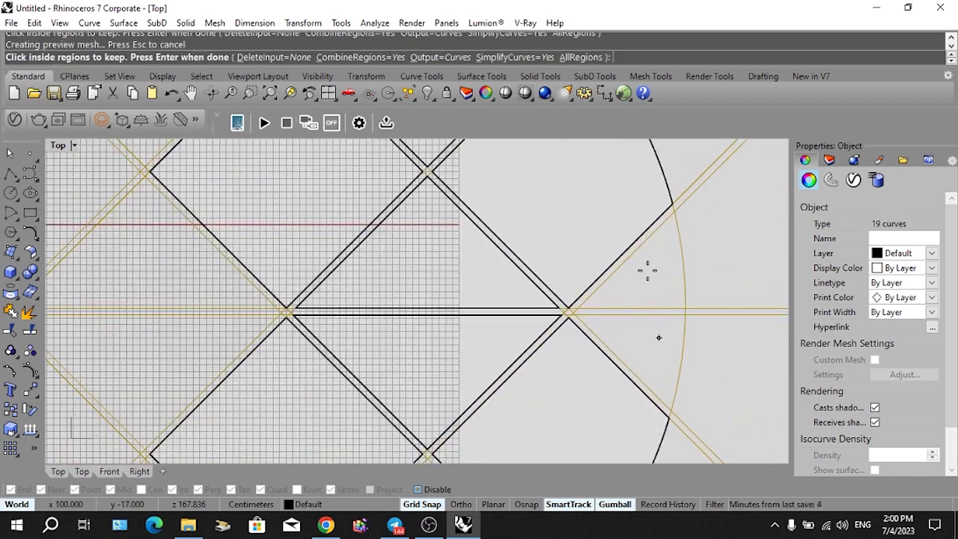
{"action": "scroll", "coordinate": [378, 322], "scroll_direction": "up", "scroll_amount": 1}
{"action": "scroll", "coordinate": [378, 322], "scroll_direction": "up", "scroll_amount": 2}
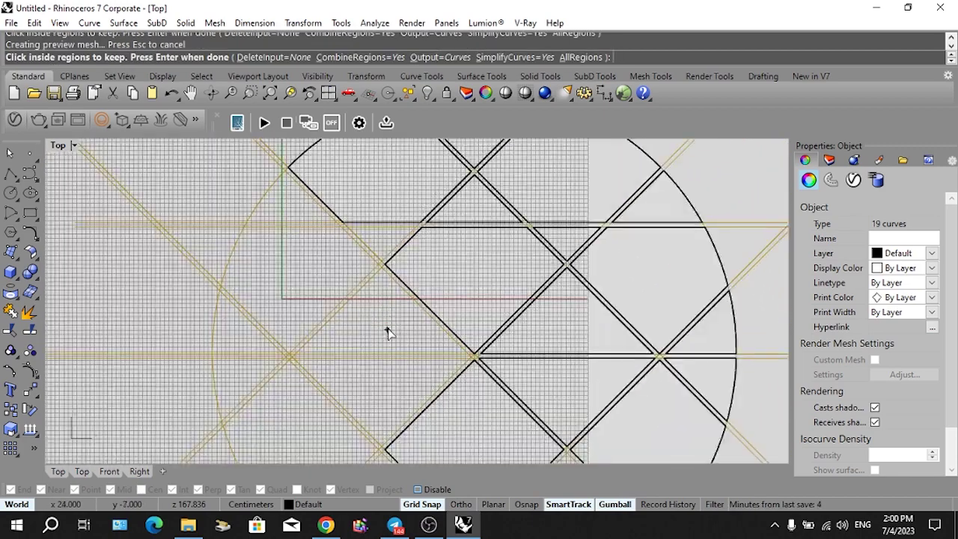
Add the cells between the circle's centre and its upper left rim to the kept regions.
{"action": "left_click", "coordinate": [385, 325]}
{"action": "left_click", "coordinate": [360, 281]}
{"action": "scroll", "coordinate": [393, 247], "scroll_direction": "down", "scroll_amount": 2}
{"action": "left_click", "coordinate": [397, 322]}
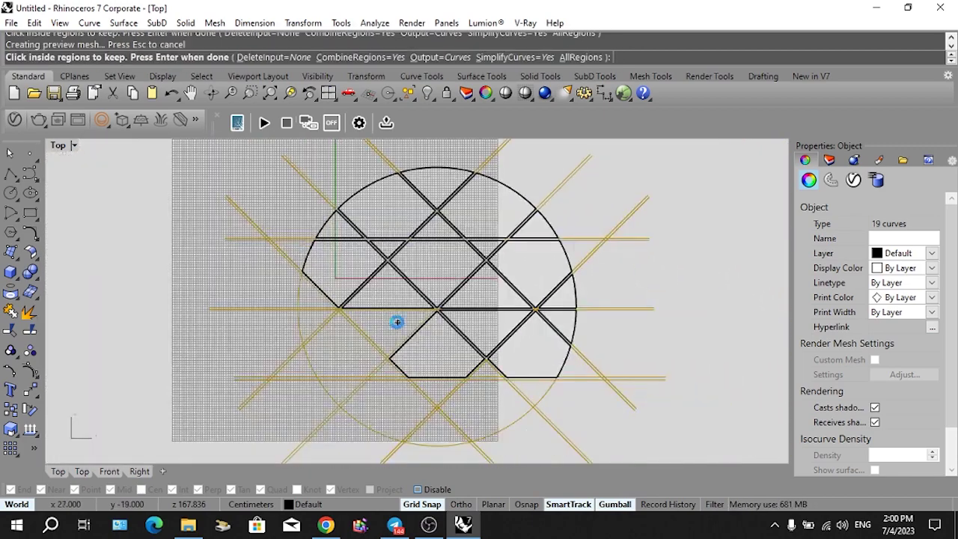
Add the cells in the circle's lower left part and along its bottom arc to the kept regions.
{"action": "left_click", "coordinate": [392, 402]}
{"action": "scroll", "coordinate": [439, 392], "scroll_direction": "up", "scroll_amount": 2}
{"action": "scroll", "coordinate": [486, 392], "scroll_direction": "down", "scroll_amount": 2}
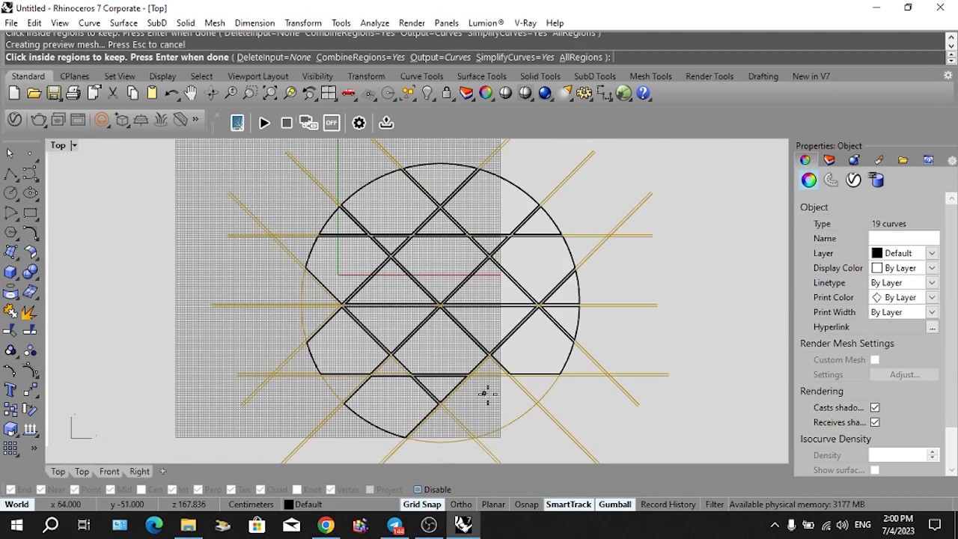
{"action": "left_click", "coordinate": [492, 405]}
{"action": "scroll", "coordinate": [501, 374], "scroll_direction": "up", "scroll_amount": 2}
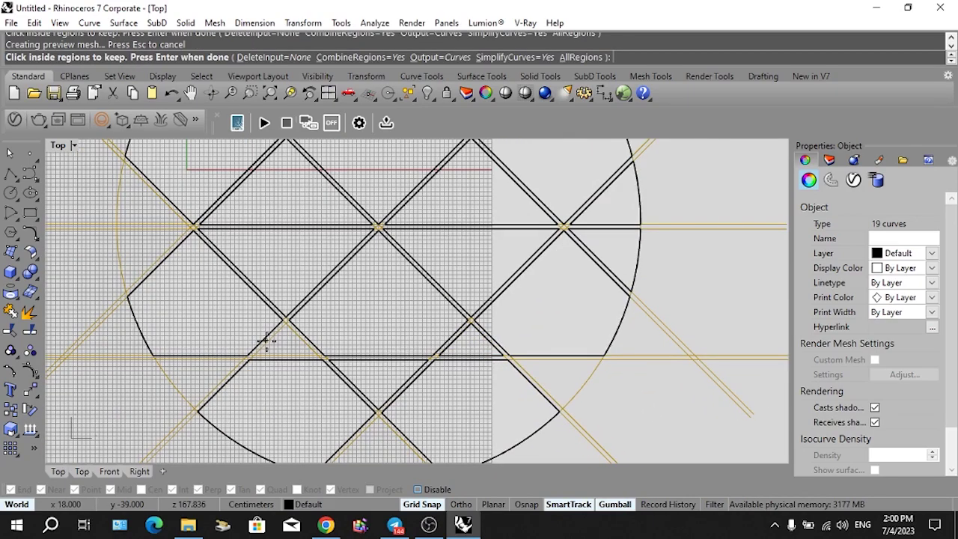
{"action": "scroll", "coordinate": [394, 385], "scroll_direction": "down", "scroll_amount": 2}
{"action": "scroll", "coordinate": [404, 408], "scroll_direction": "up", "scroll_amount": 2}
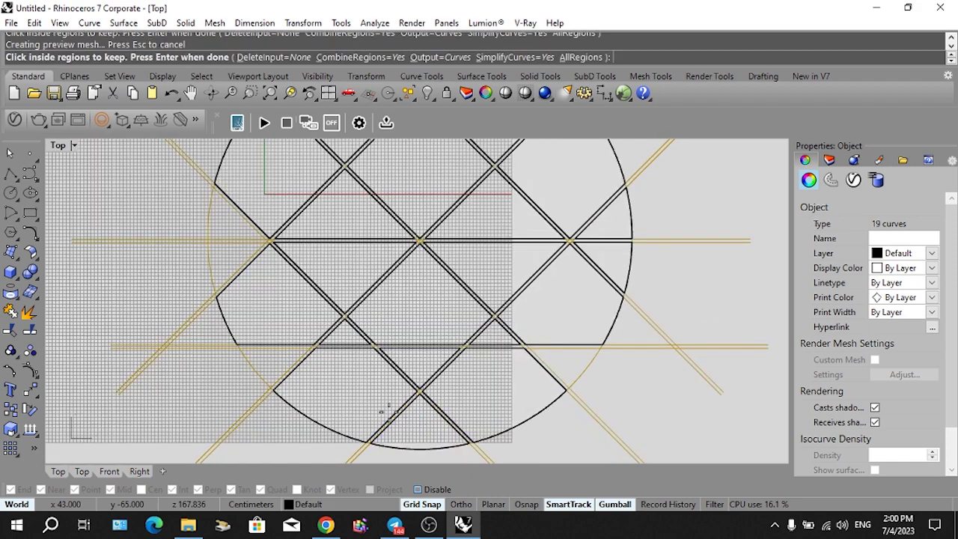
Add the remaining cells at the circle's left and lower right rim, and complete the curve boolean.
{"action": "left_click", "coordinate": [233, 225]}
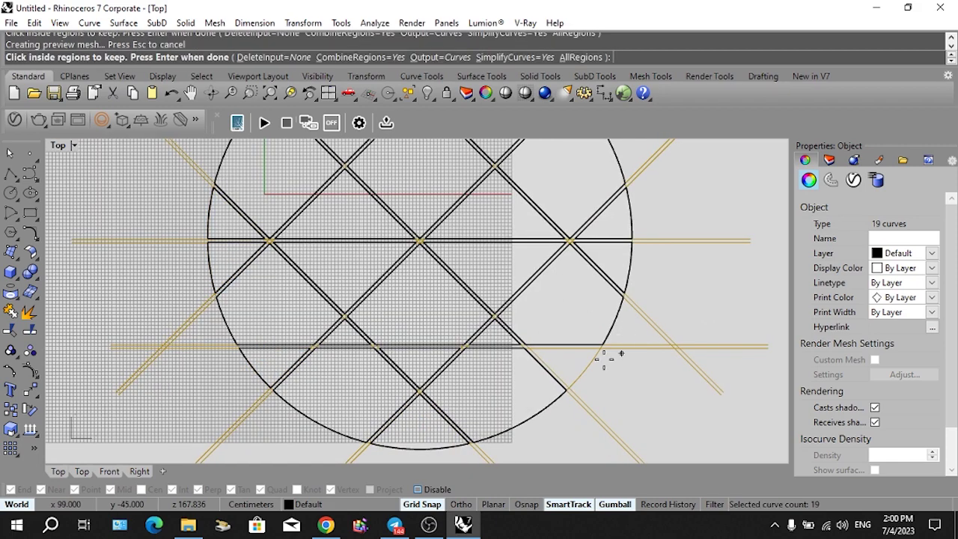
{"action": "scroll", "coordinate": [591, 374], "scroll_direction": "down", "scroll_amount": 2}
{"action": "key", "text": "Return"}
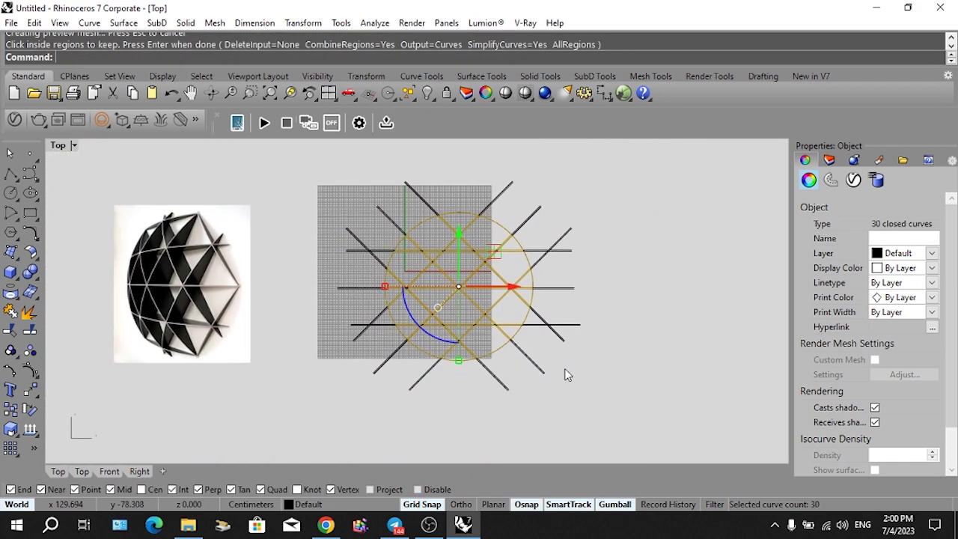
In the perspective view, extrude the cell outlines into tall closed solids, and select and group the extrusions.
{"action": "key", "text": "ctrl+F4"}
{"action": "left_click", "coordinate": [493, 261]}
{"action": "key", "text": "Delete"}
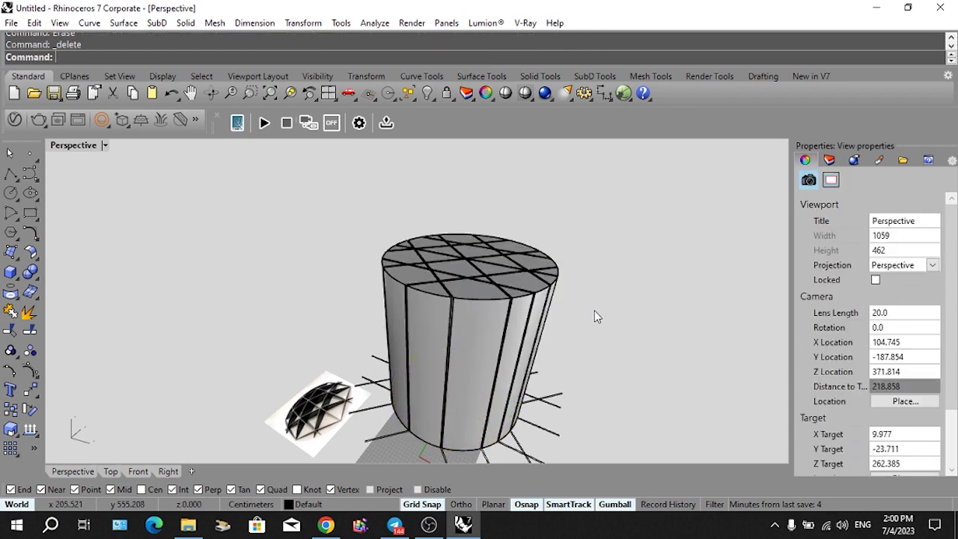
{"action": "type", "text": "sellast"}
{"action": "key", "text": "Return"}
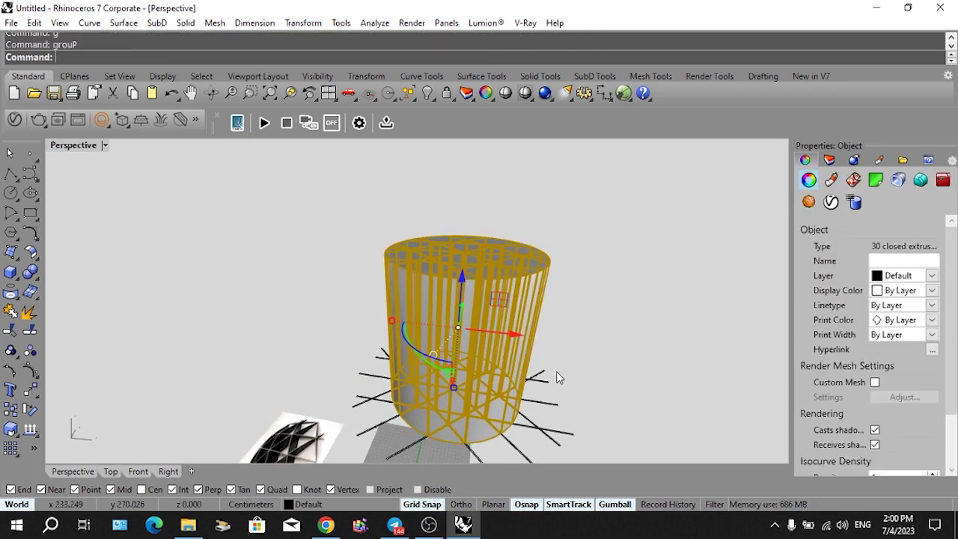
Hide the extrusions, delete the construction curves and reference picture, and show all hidden objects again.
{"action": "key", "text": "Delete"}
{"action": "key", "text": "Delete"}
{"action": "key", "text": "ctrl+z"}
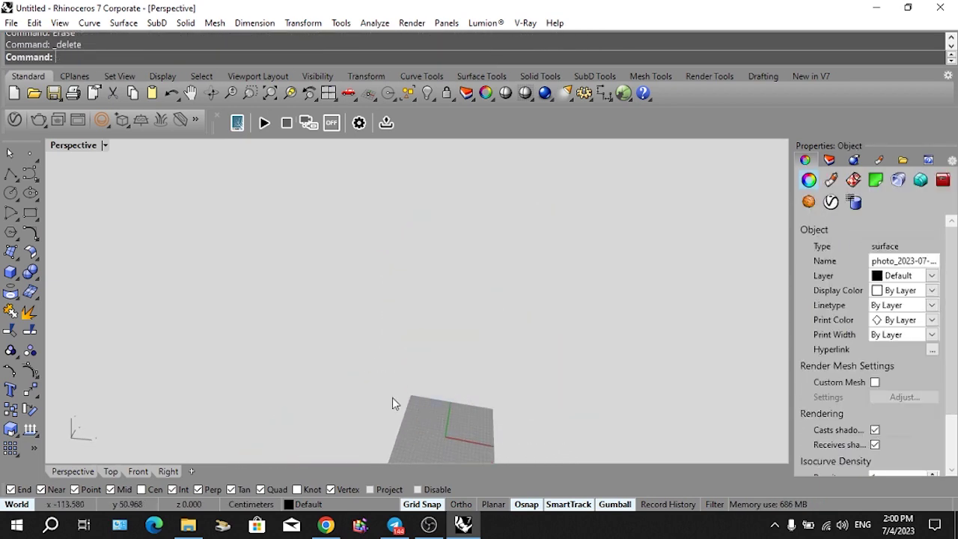
{"action": "key", "text": "ctrl+z"}
{"action": "key", "text": "ctrl+z"}
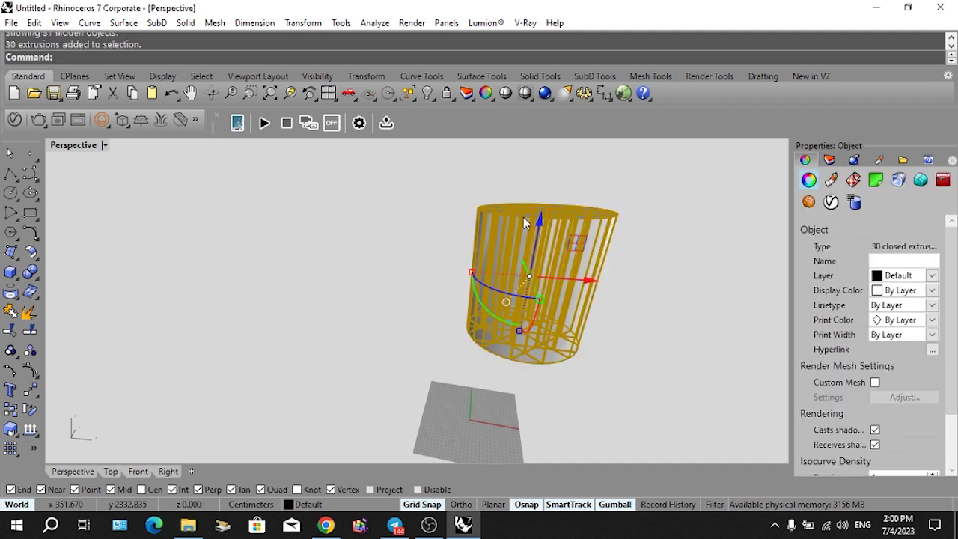
Move the extruded cells straight down so they pass completely through the dome solid.
{"action": "left_click_drag", "start_coordinate": [546, 212], "coordinate": [544, 361]}
{"action": "key", "text": "Escape"}
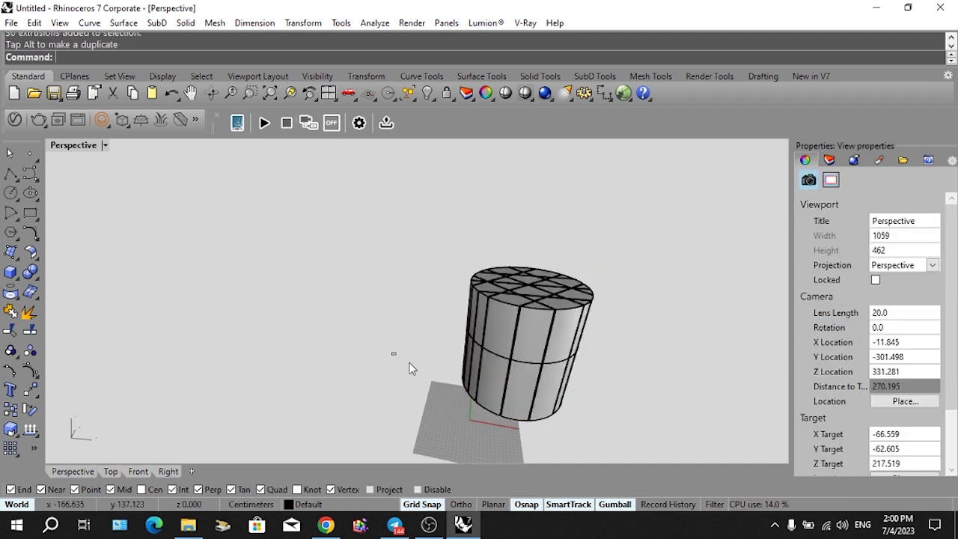
{"action": "left_click_drag", "start_coordinate": [771, 321], "coordinate": [774, 320]}
Subtract the grouped extrusions from the dome solid with a Boolean difference and delete the leftover extrusions.
{"action": "left_click_drag", "start_coordinate": [380, 413], "coordinate": [676, 274]}
{"action": "type", "text": "bd"}
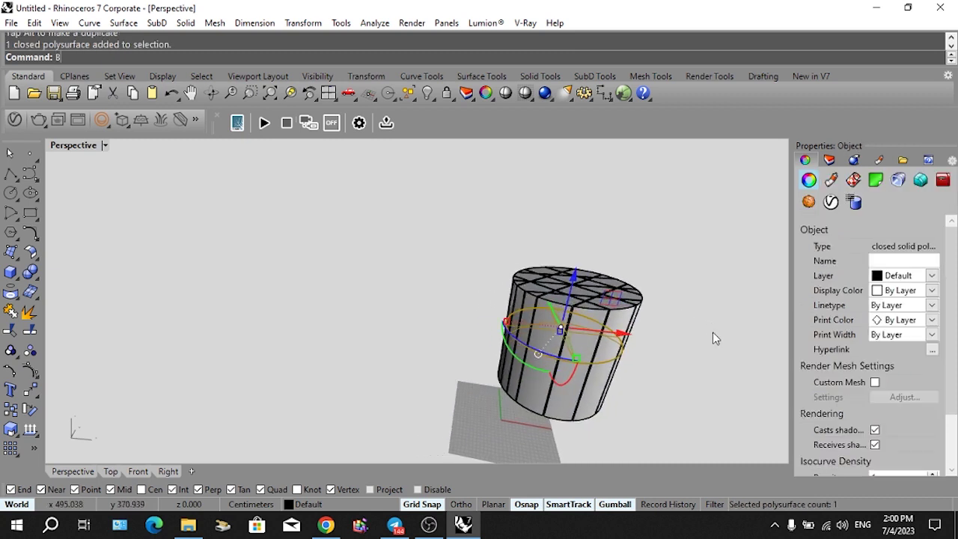
{"action": "key", "text": "Return"}
{"action": "left_click", "coordinate": [552, 381]}
{"action": "key", "text": "Return"}
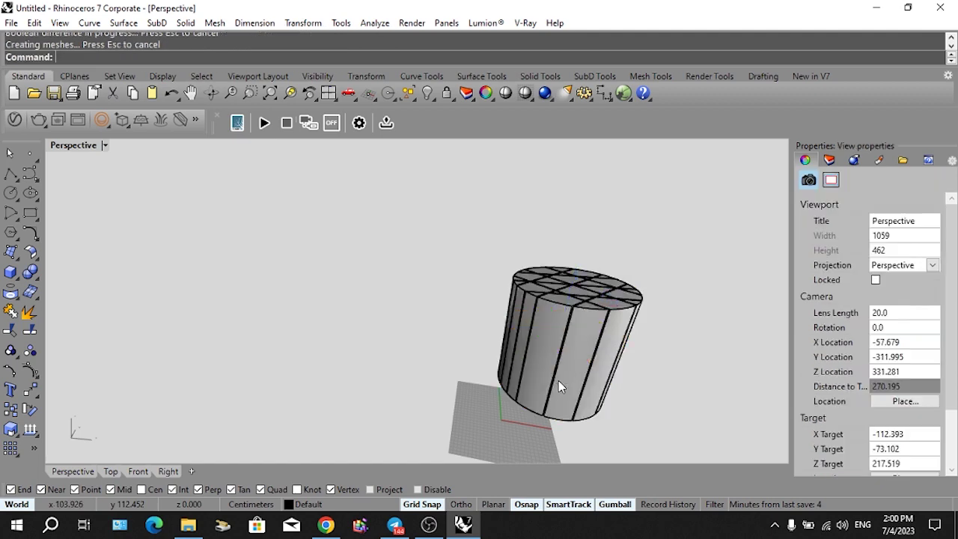
{"action": "left_click", "coordinate": [561, 379]}
{"action": "key", "text": "Delete"}
Rotate the lattice solid upright with the gumball and set the viewport's display mode to Rendered.
{"action": "right_click_drag", "start_coordinate": [601, 383], "coordinate": [502, 381]}
{"action": "left_click", "coordinate": [476, 315]}
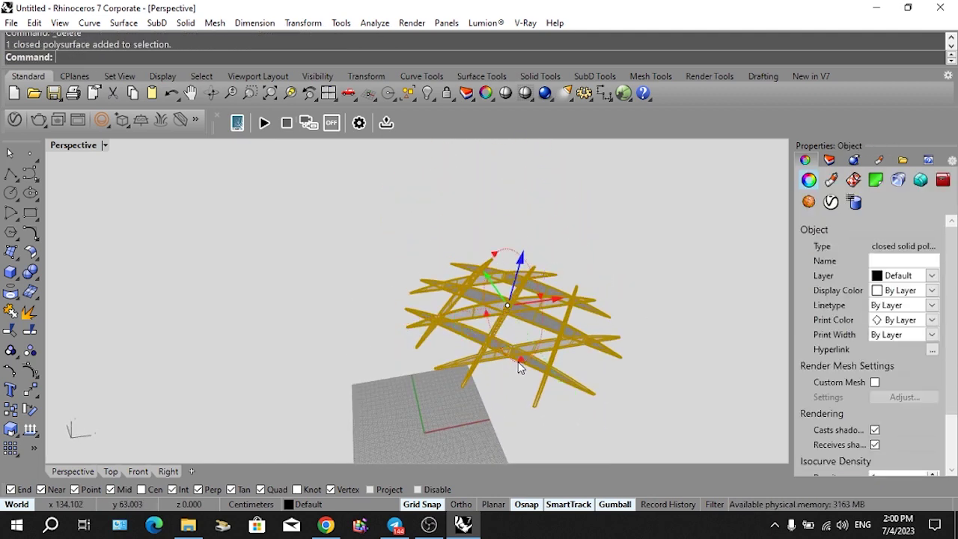
{"action": "left_click_drag", "start_coordinate": [518, 362], "coordinate": [459, 333]}
{"action": "right_click_drag", "start_coordinate": [460, 333], "coordinate": [507, 372]}
{"action": "key", "text": "Escape"}
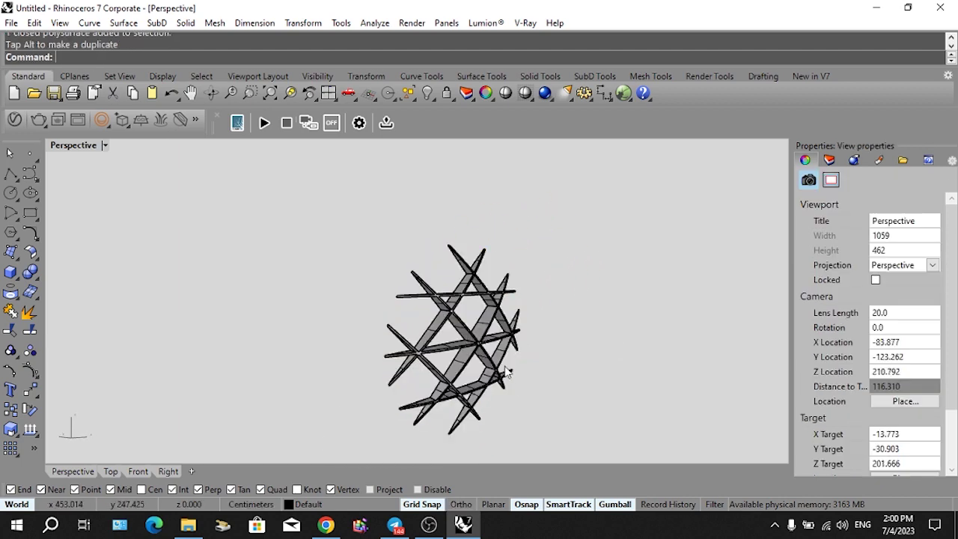
{"action": "scroll", "coordinate": [479, 359], "scroll_direction": "up", "scroll_amount": 2}
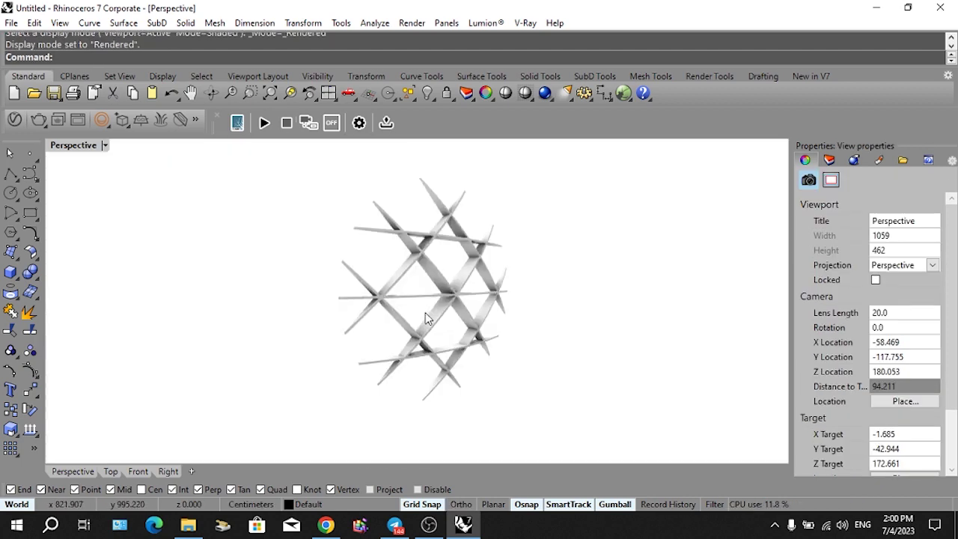
{"action": "mouse_move", "coordinate": [442, 327]}
{"action": "right_mouse_down"}
{"action": "mouse_move", "coordinate": [446, 317]}
{"action": "mouse_move", "coordinate": [455, 331]}
{"action": "right_mouse_up"}
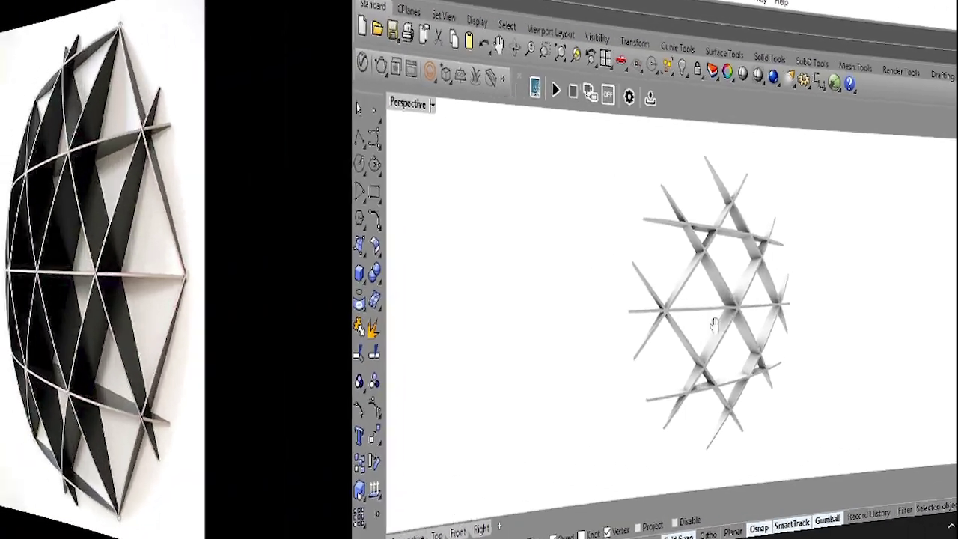